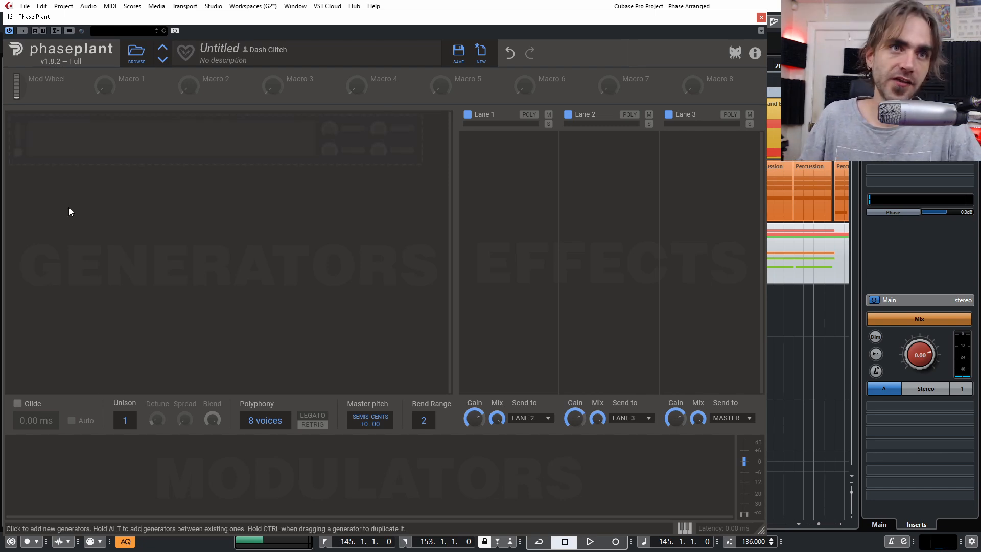
Add an Analog oscillator to the generators and set its waveform to sine
left_click(44, 138)
left_click(63, 178)
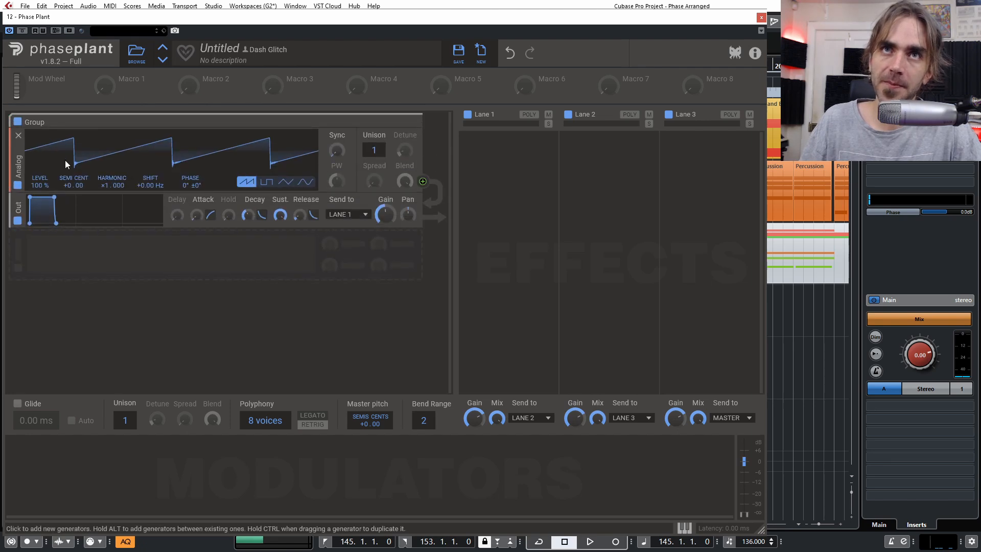
left_click(306, 184)
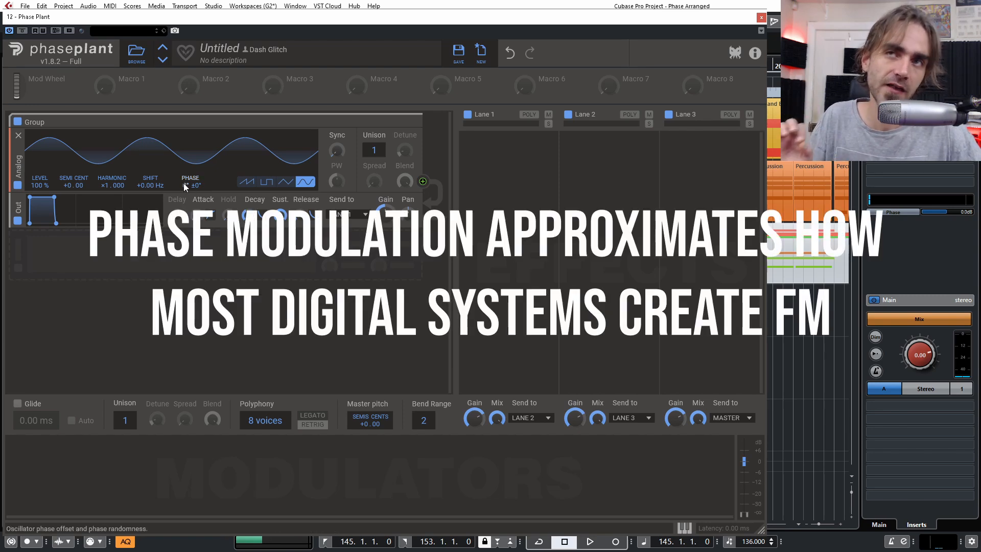
Add two more sine Analog oscillators below the output, each modulating the phase of the oscillator above it
left_click(128, 255)
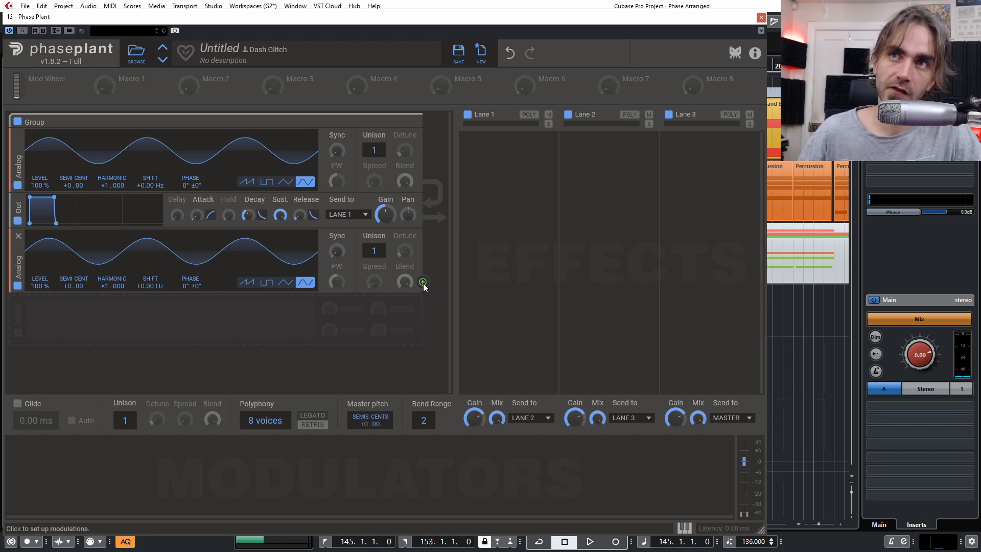
left_click_drag(423, 283, 190, 194)
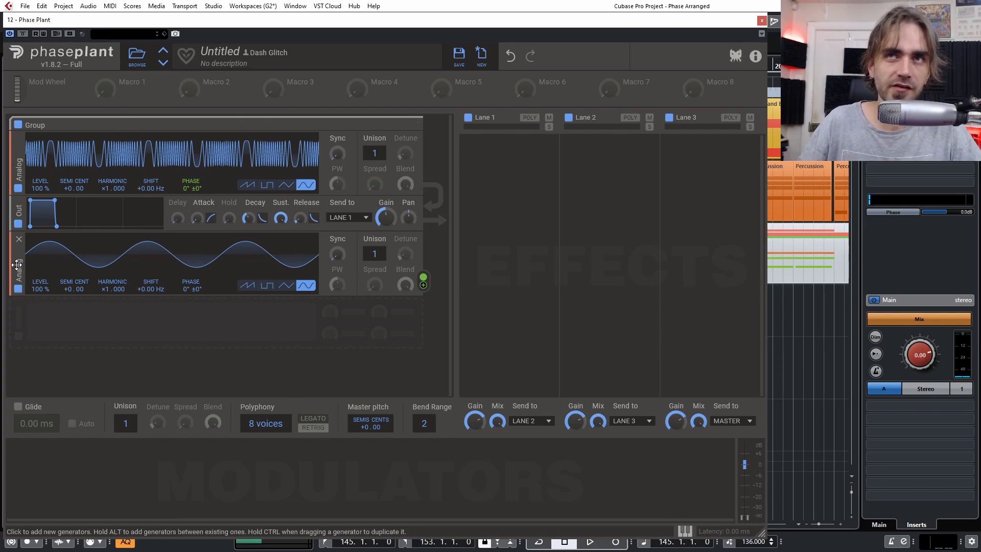
left_click_drag(16, 264, 14, 343)
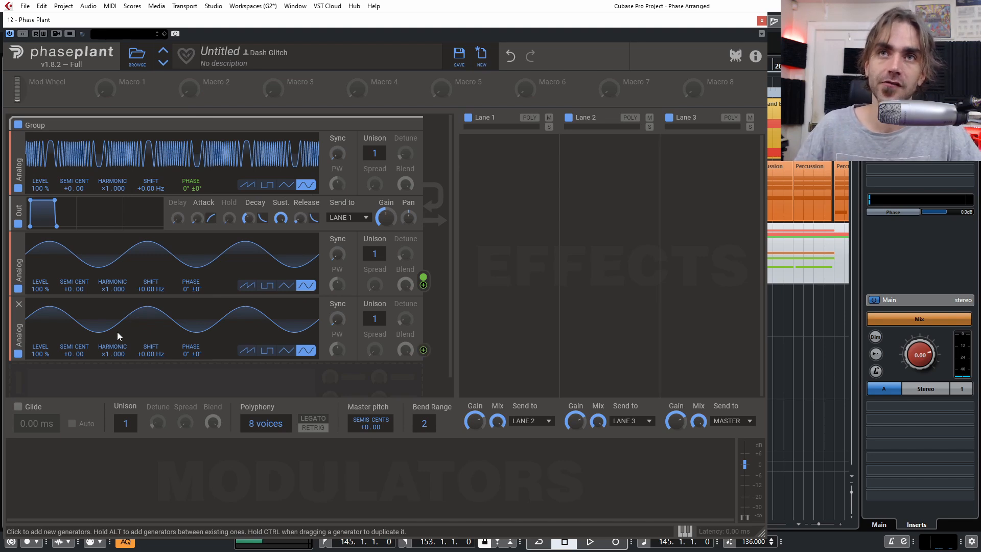
left_click(424, 353)
left_click(191, 297)
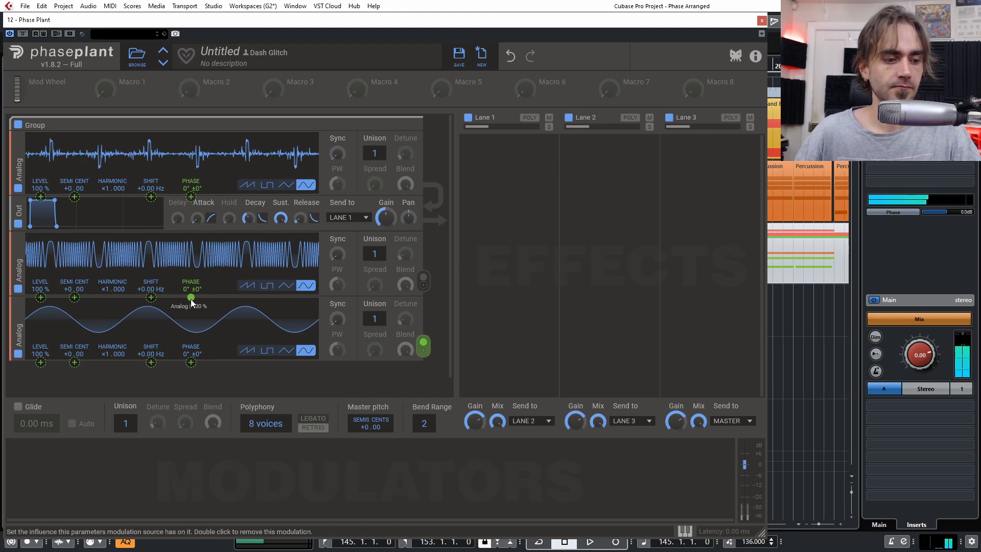
left_click(152, 335)
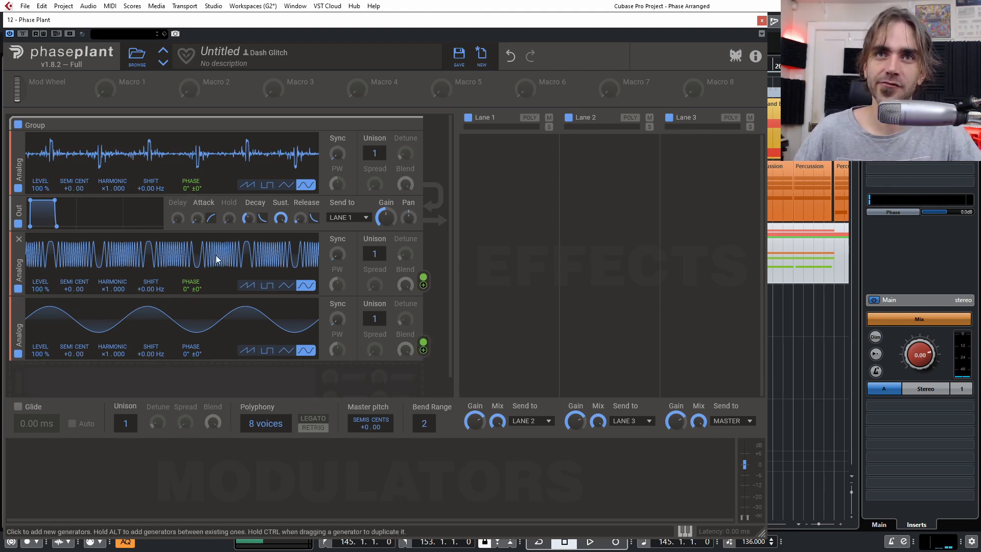
Duplicate the third oscillator, route the copy to the third oscillator's phase, and raise the output gain
scroll(104, 279, "down", 1)
left_click_drag(11, 305, 11, 375)
scroll(133, 318, "down", 3)
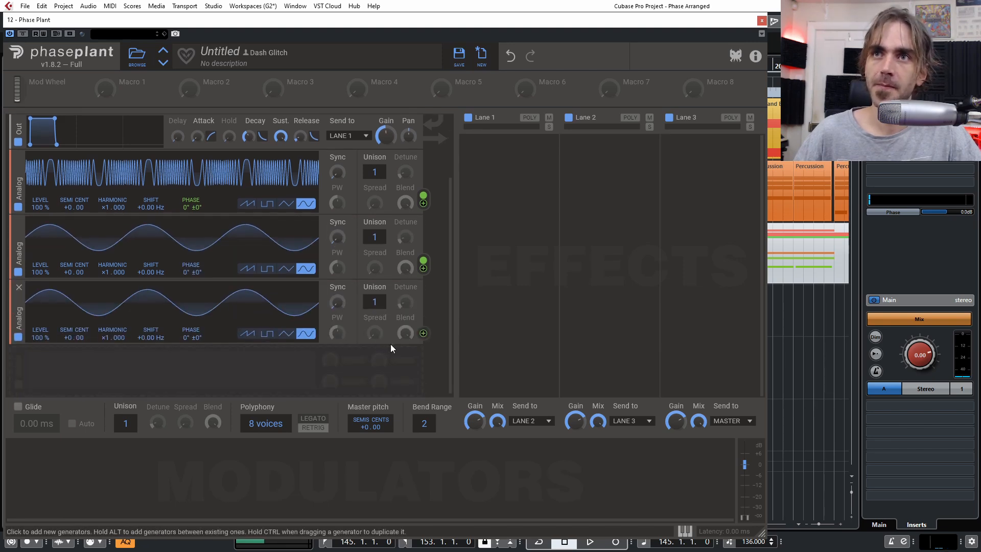
left_click(423, 333)
scroll(214, 347, "up", 4)
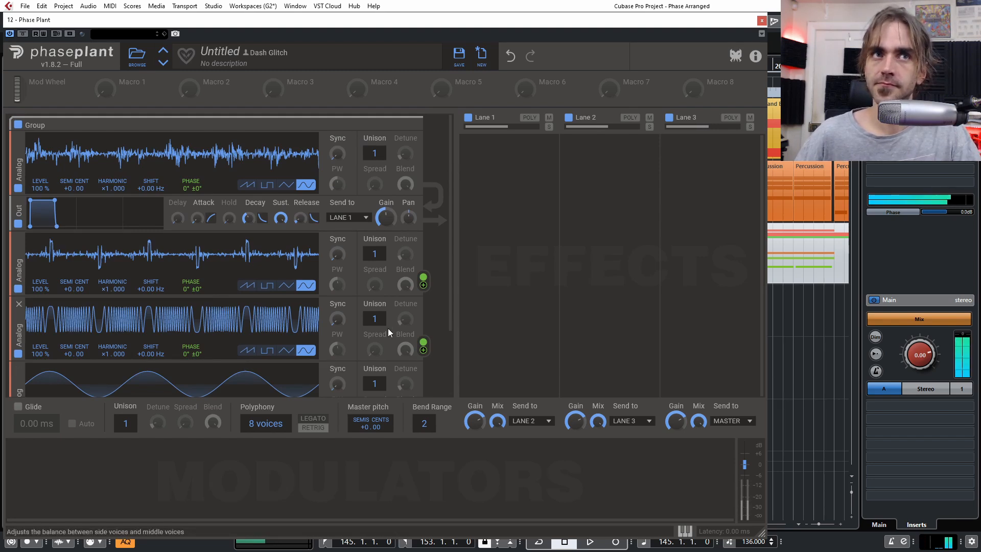
left_click_drag(387, 220, 388, 206)
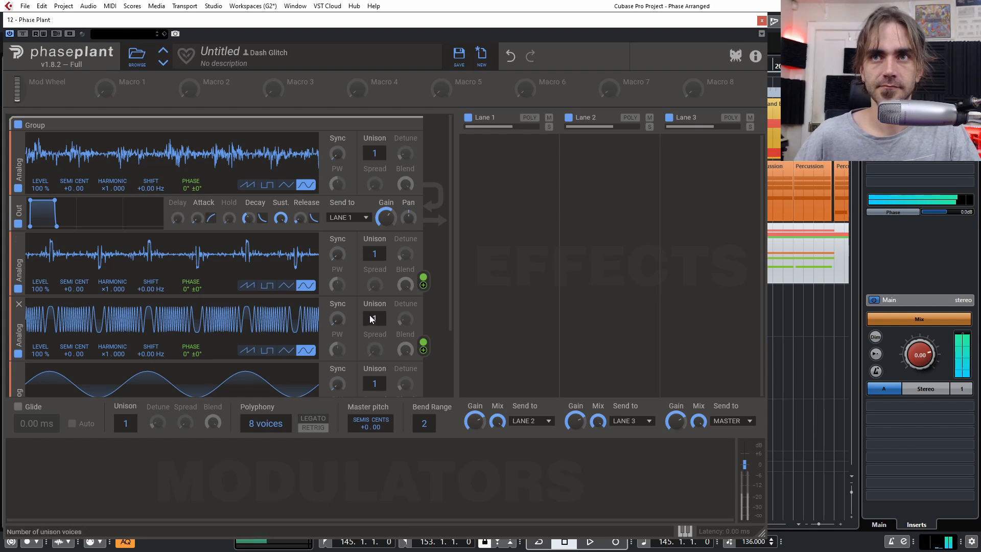
Duplicate an oscillator to add a fifth sine at the end of the chain and route it to the fourth oscillator's phase
scroll(372, 317, "down", 2)
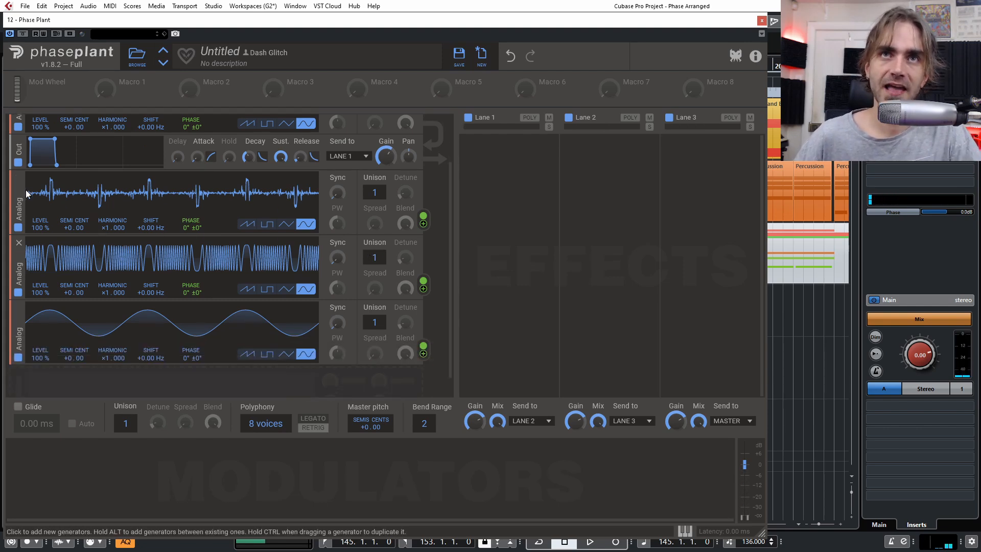
scroll(46, 335, "up", 2)
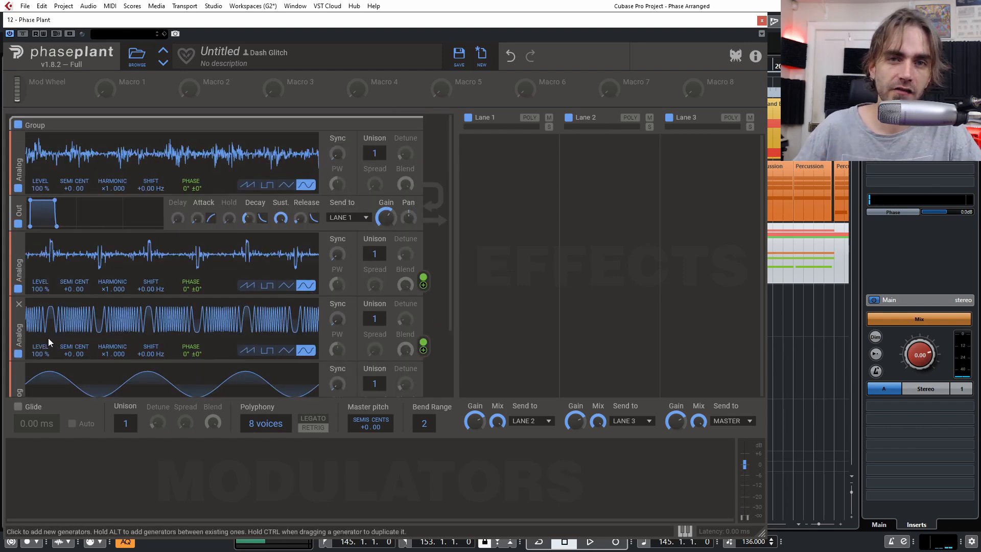
scroll(32, 328, "down", 3)
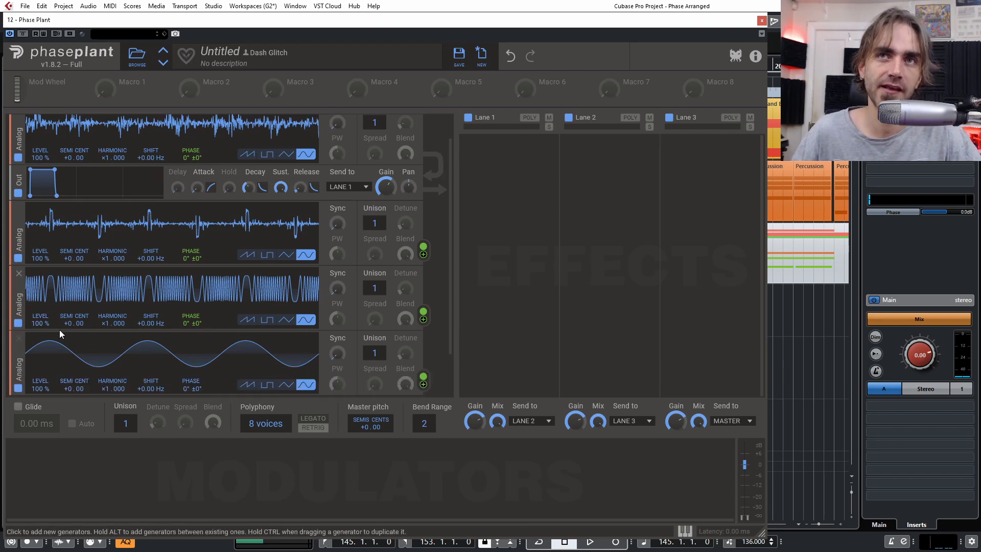
left_click_drag(19, 315, 37, 374, "ctrl")
scroll(95, 362, "down", 2)
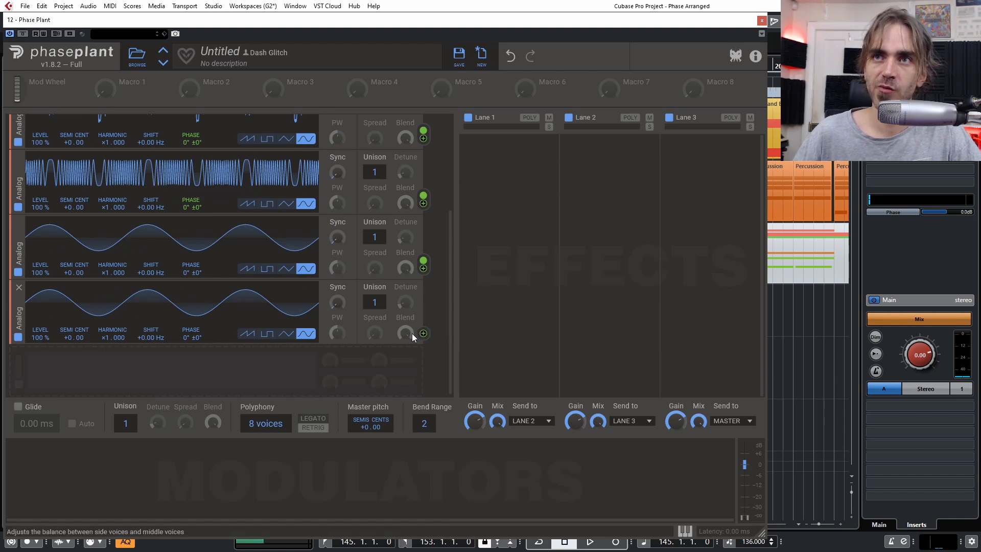
left_click_drag(422, 333, 188, 278)
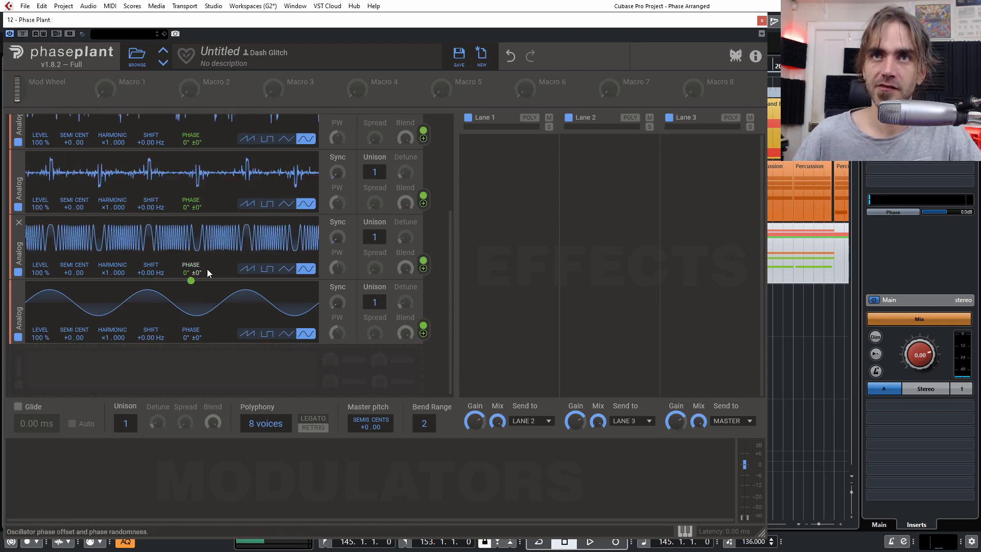
scroll(241, 387, "up", 5)
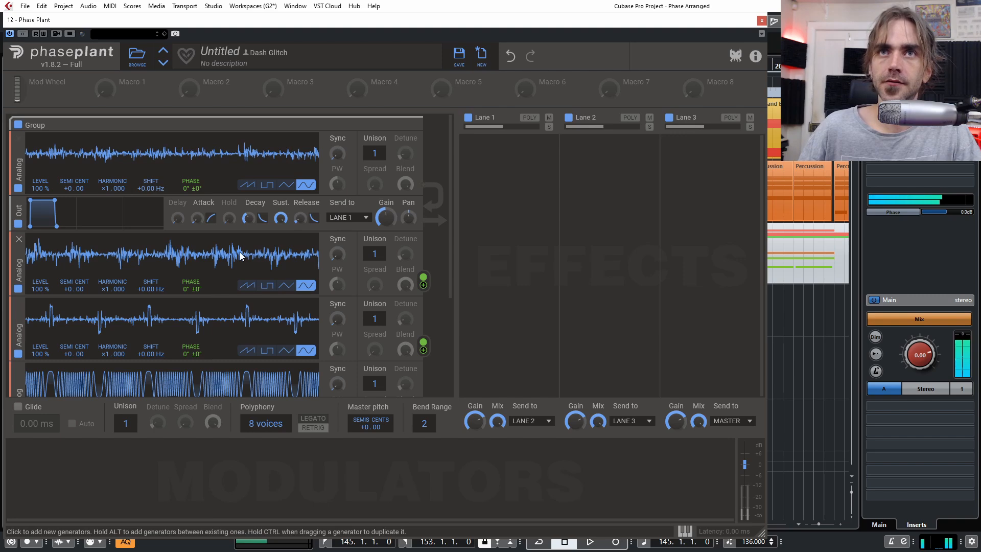
Offset the five oscillators' phases, in order down the chain, to 70°, −143°, 178°, −35° and 103°
scroll(219, 365, "down", 3)
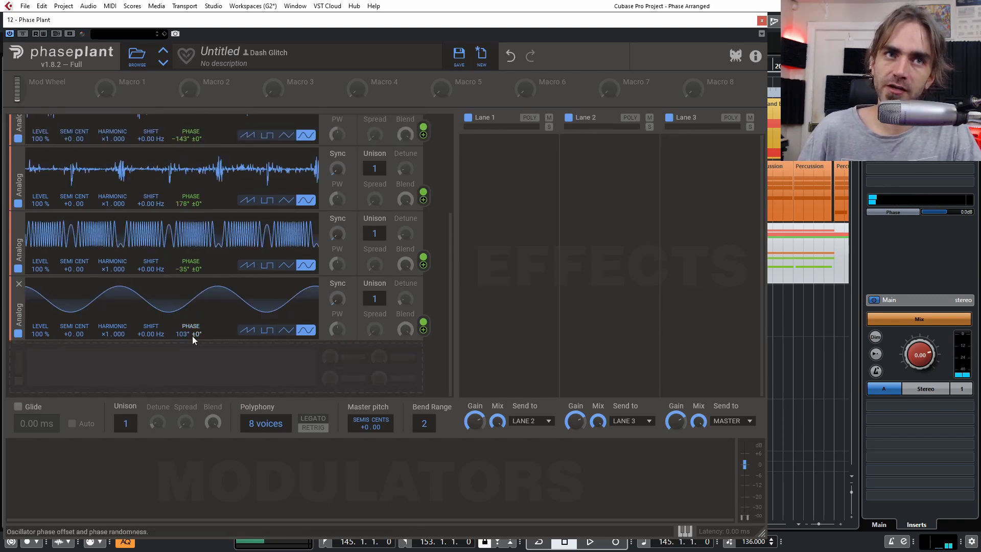
scroll(207, 275, "up", 3)
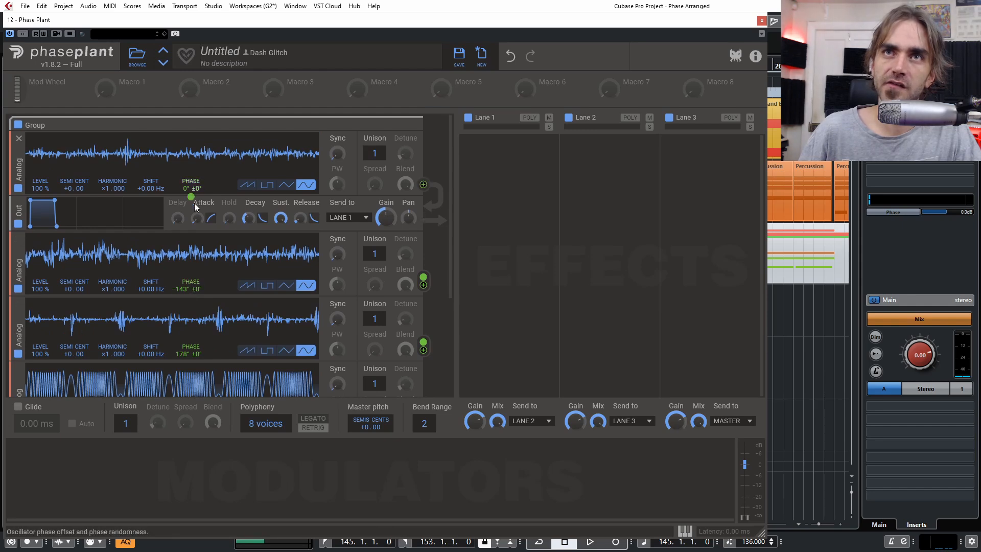
scroll(202, 314, "down", 1)
scroll(201, 313, "down", 2)
scroll(202, 303, "up", 3)
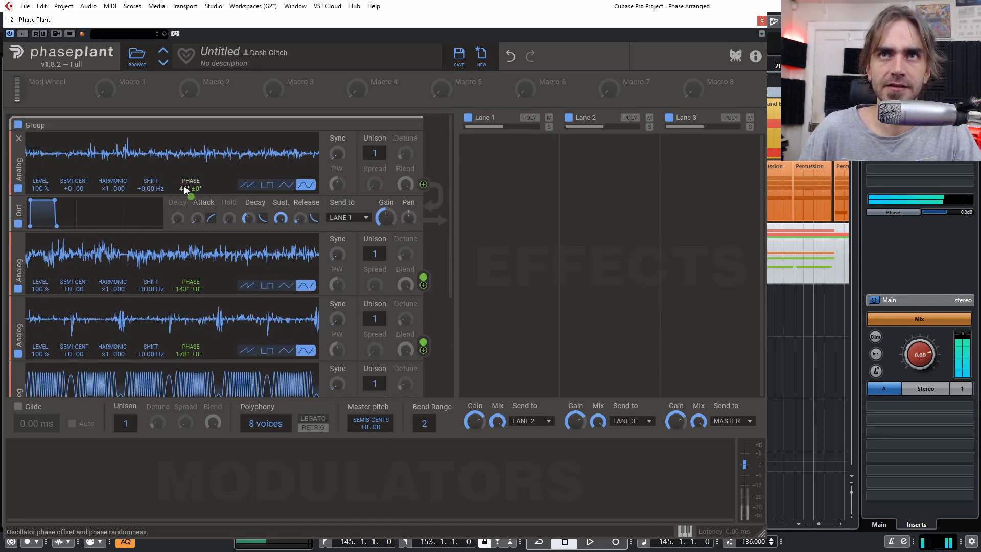
left_click_drag(184, 185, 184, 221)
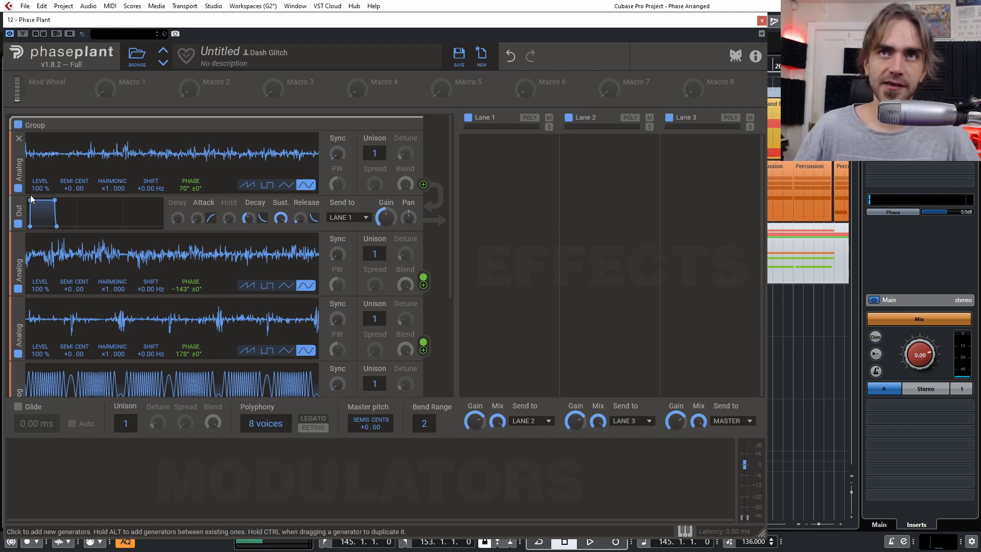
Insert an Overdrive distortion before the output with increased drive, and shape the output envelope into a short decay with no sustain
left_click(48, 203)
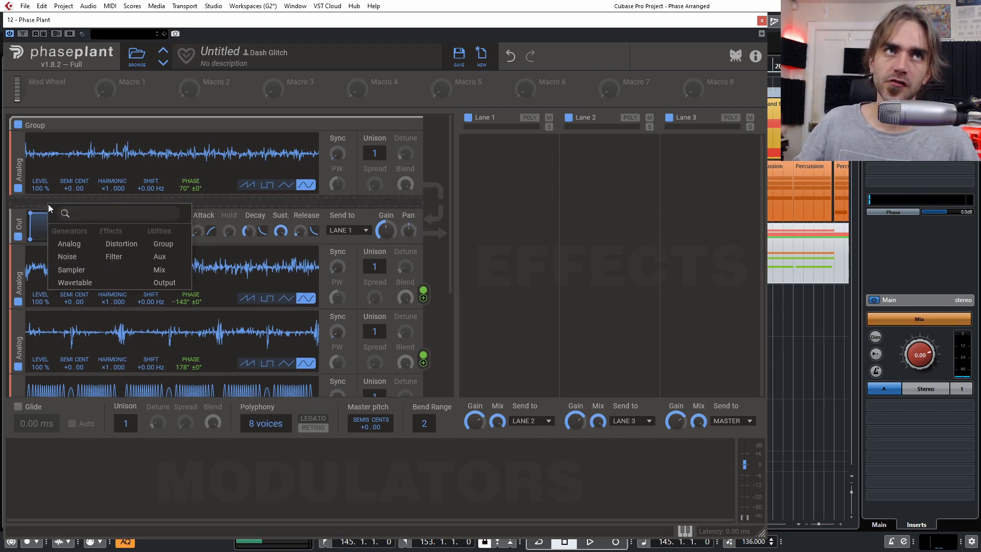
left_click(123, 245)
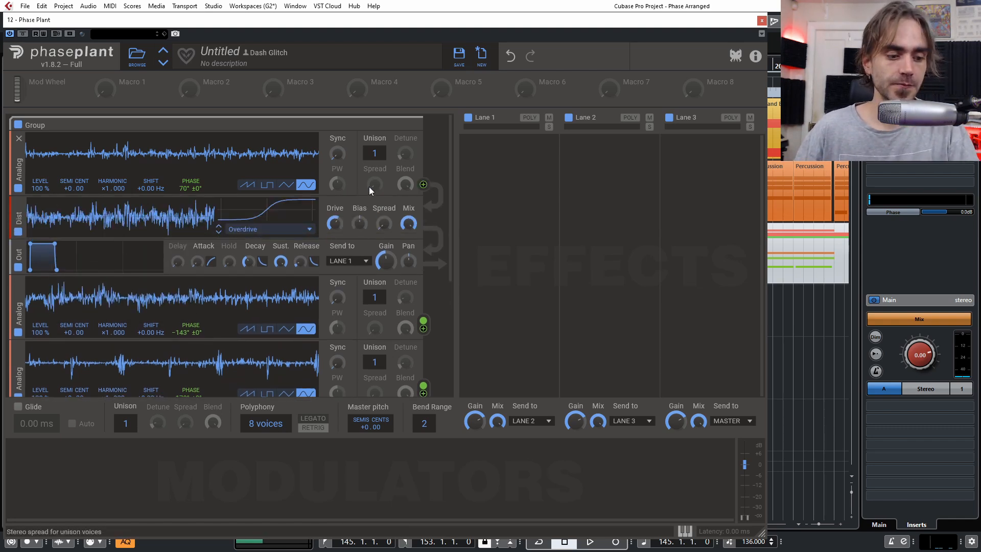
left_click_drag(336, 225, 335, 228)
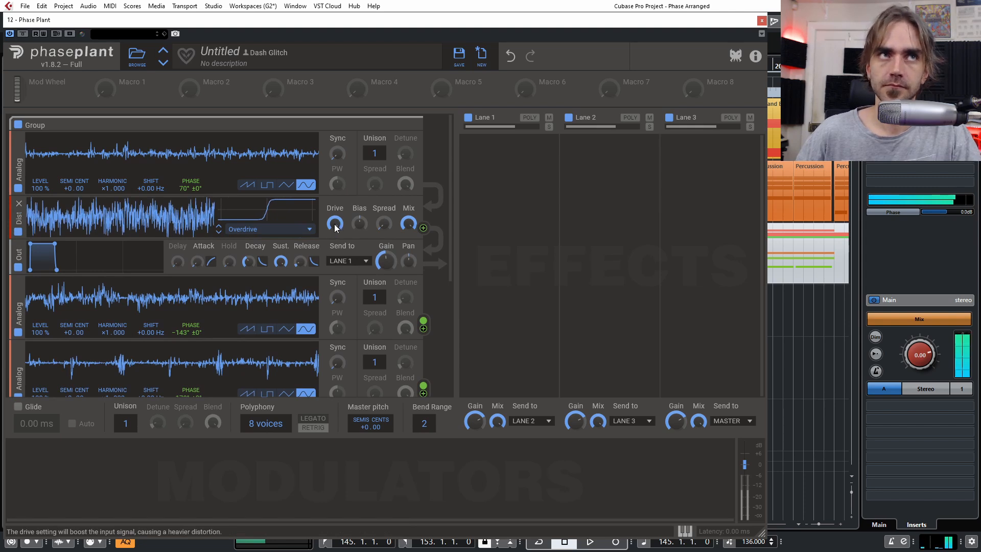
mouse_move(408, 224)
left_mouse_down()
mouse_move(408, 312)
mouse_move(408, 225)
left_mouse_up()
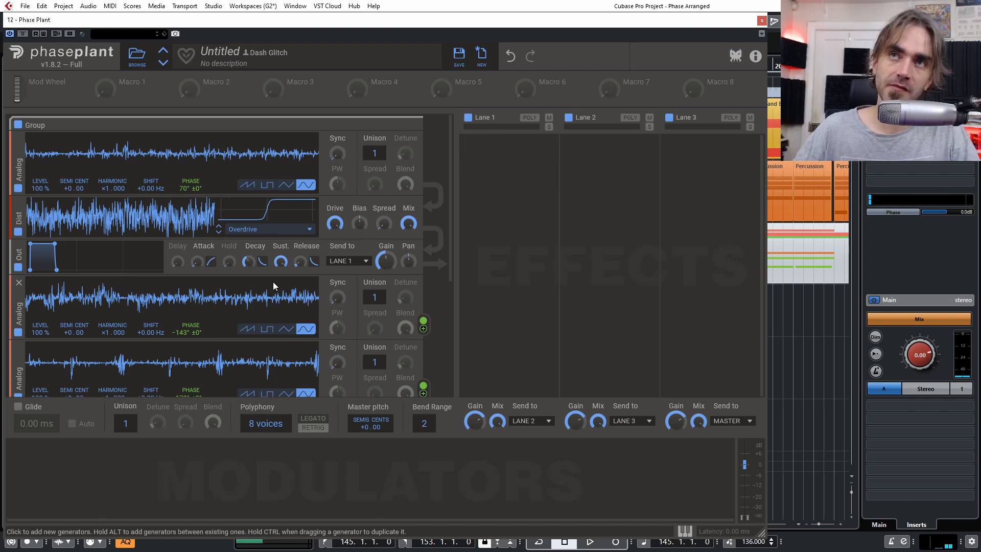
left_click_drag(281, 261, 300, 249)
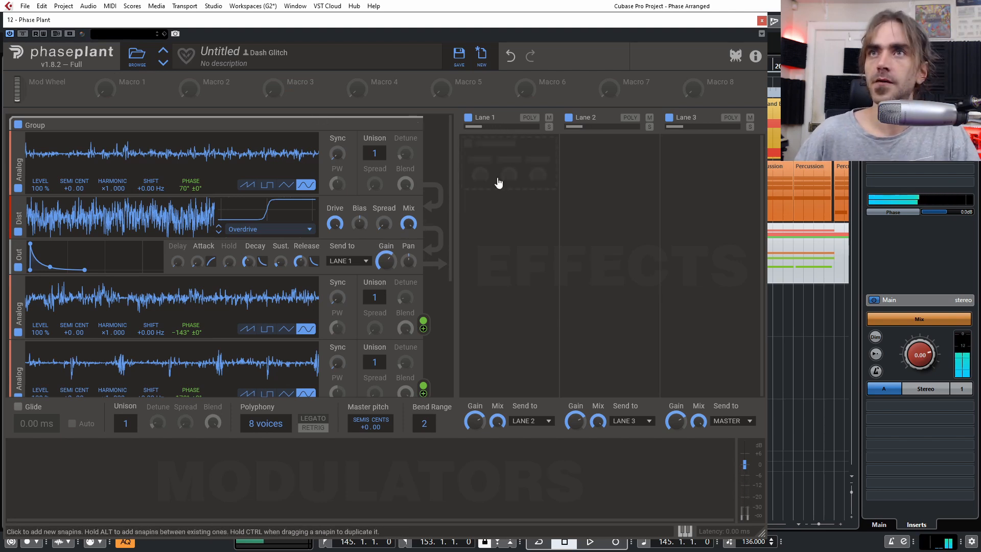
Add a Slice EQ to Lane 1 and cut the low frequencies below about 131 Hz
left_click(497, 190)
left_click(492, 155)
left_click(482, 154)
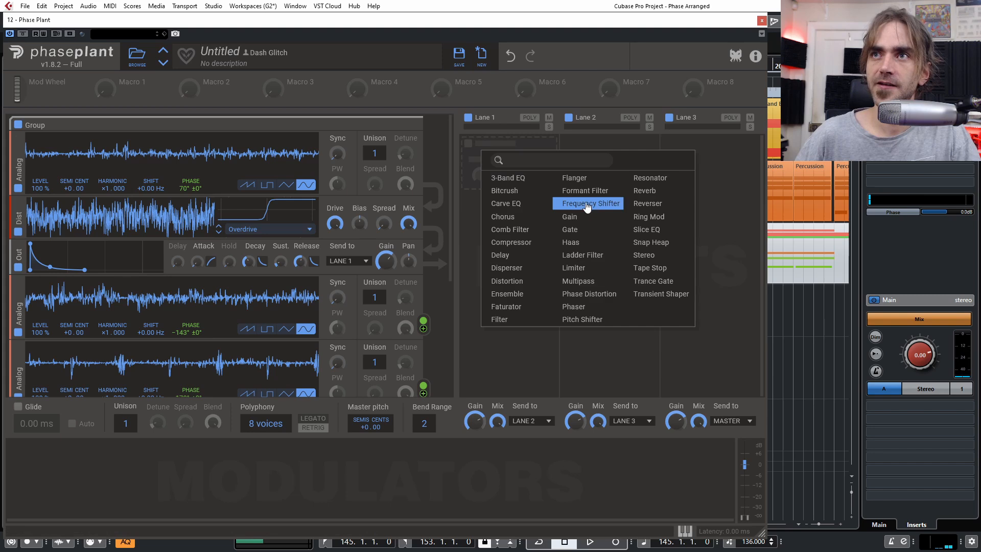
left_click(646, 230)
left_click(545, 167)
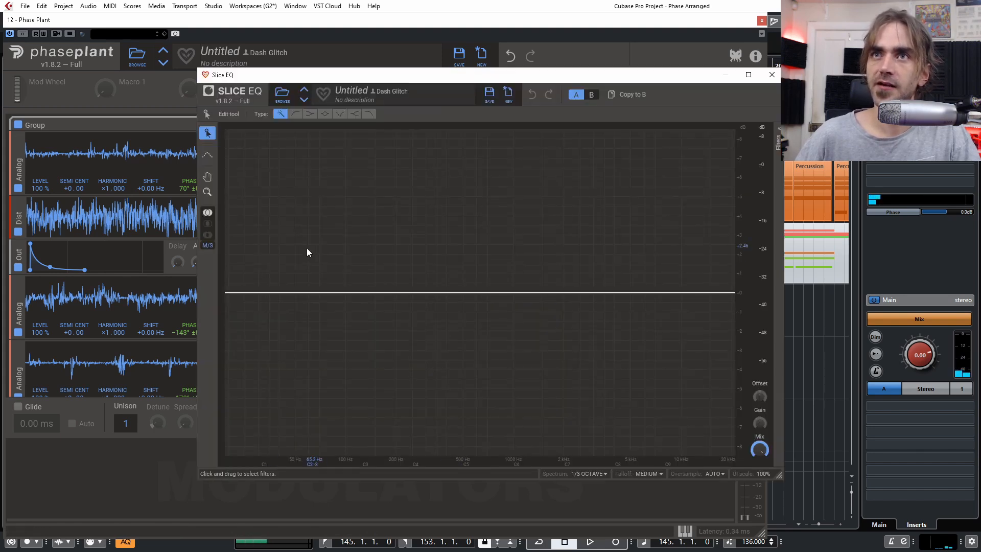
left_click_drag(241, 296, 366, 311)
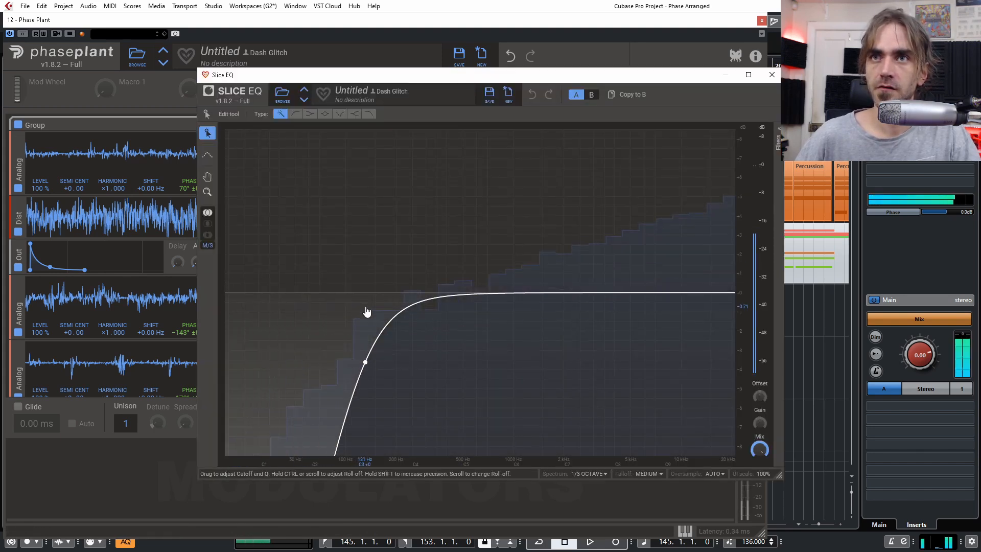
left_click(772, 75)
Add a Reverb to Lane 2 with shorter decay, smaller size, more damping and an adjusted mix
left_click(567, 163)
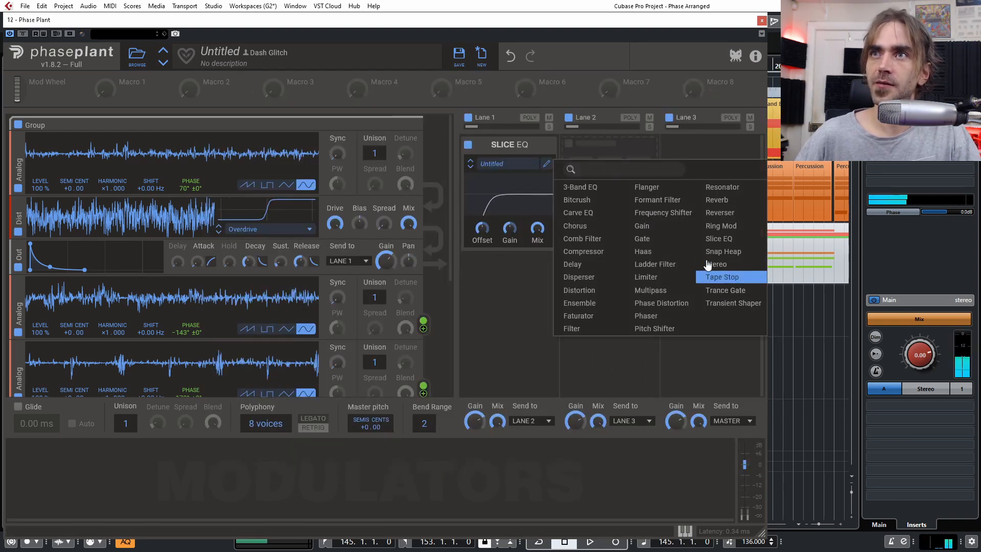
left_click(717, 200)
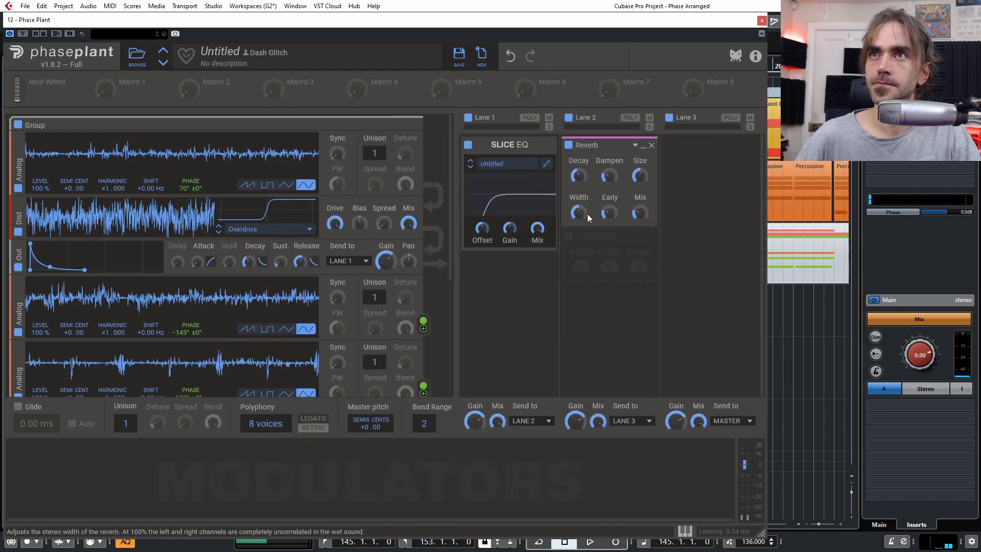
left_click_drag(640, 212, 640, 219)
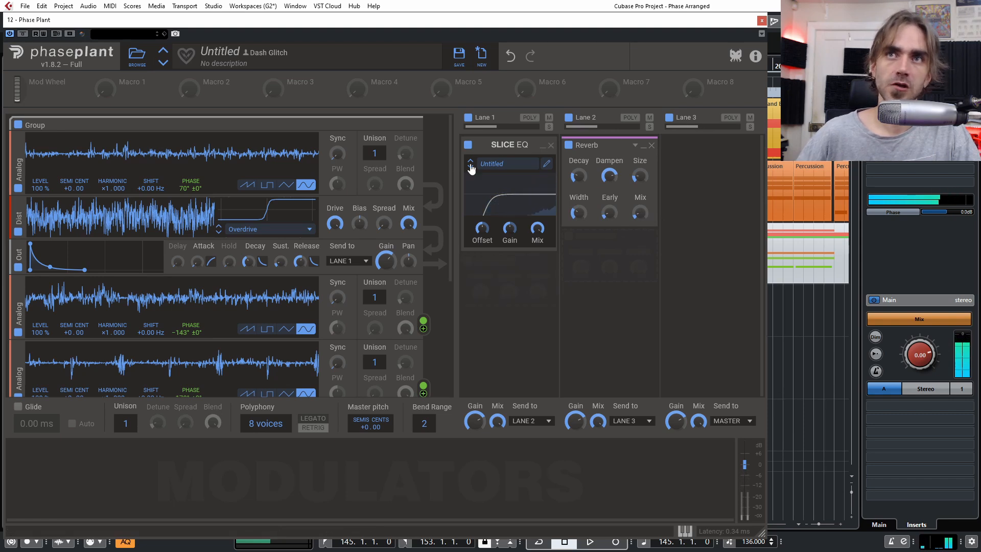
Try different drive and mix amounts on the distortion
left_click_drag(336, 224, 336, 242)
left_click_drag(409, 224, 383, 218)
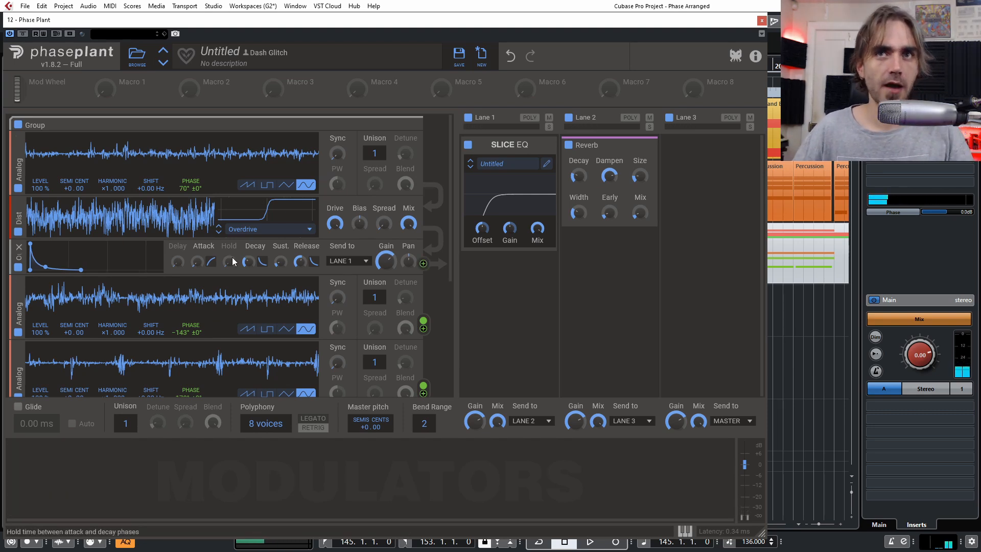
Add an Envelope modulator and route it to the phase modulation amount of the top oscillator
left_click(62, 459)
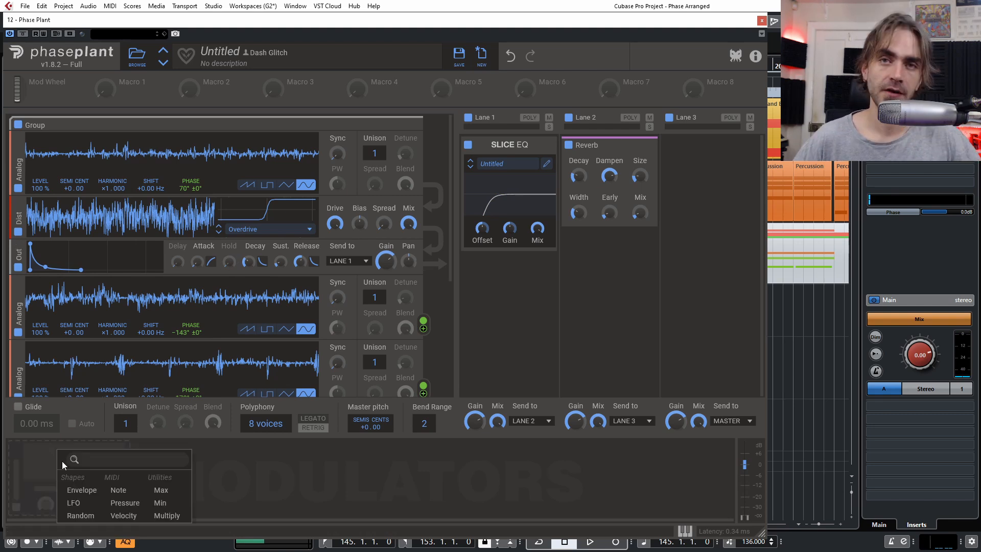
left_click(82, 490)
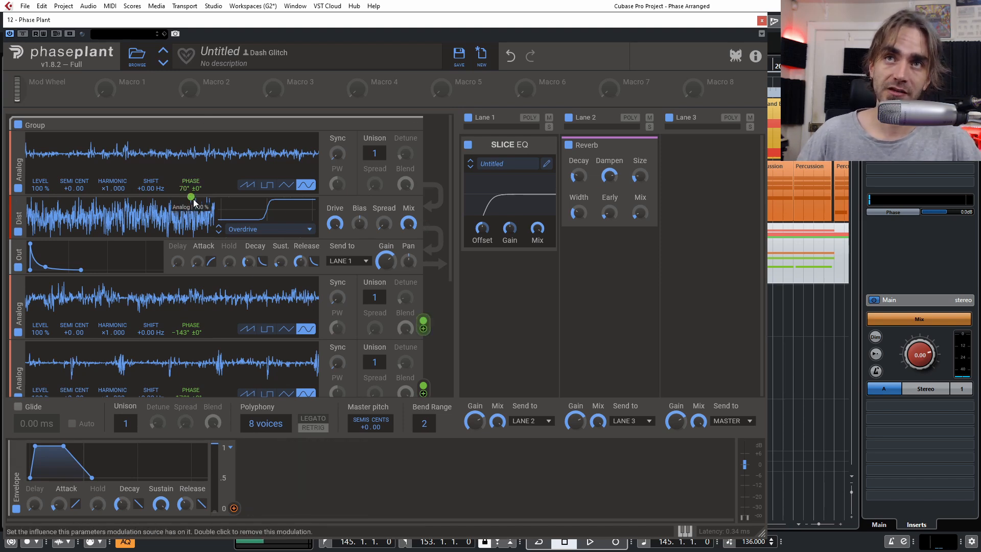
left_click(233, 508)
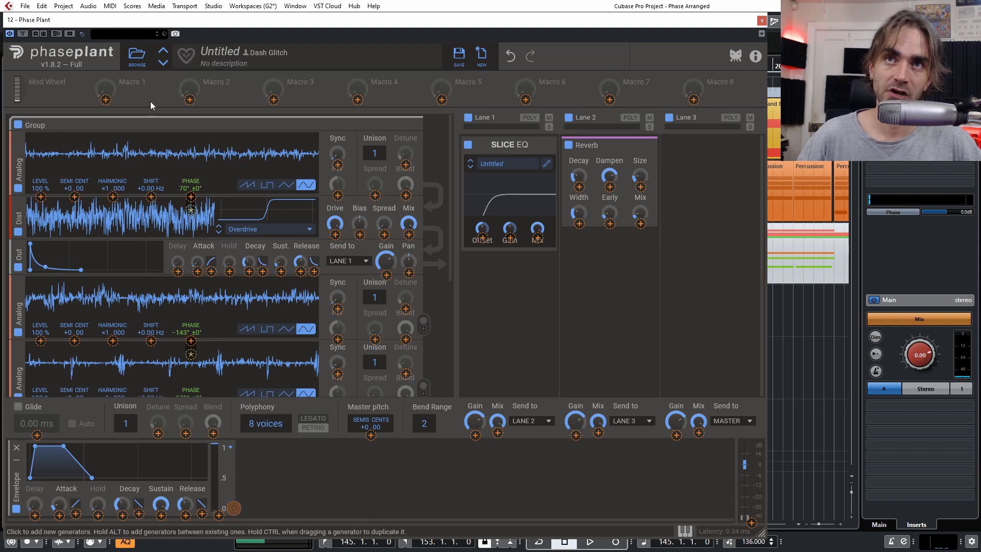
left_click(192, 207)
left_click(244, 259)
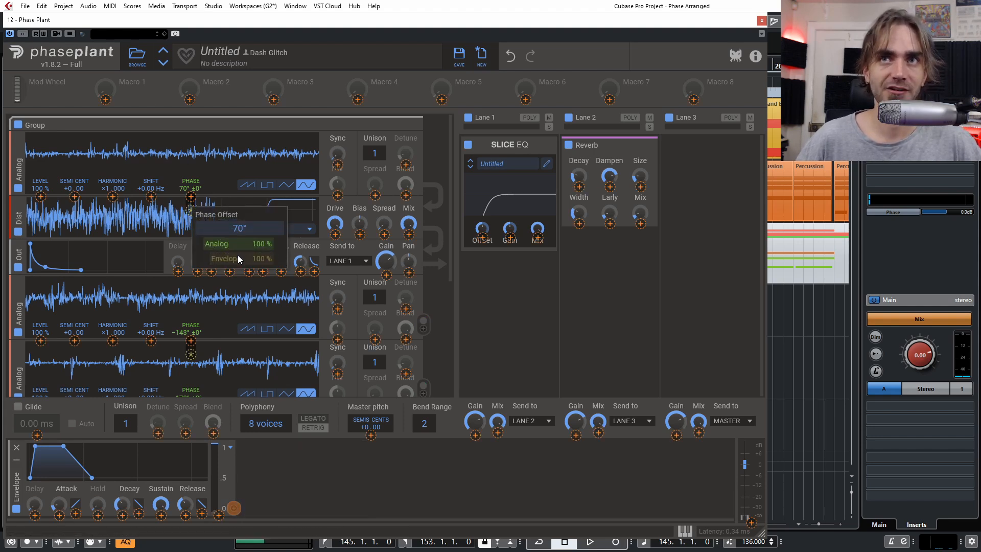
left_click(385, 496)
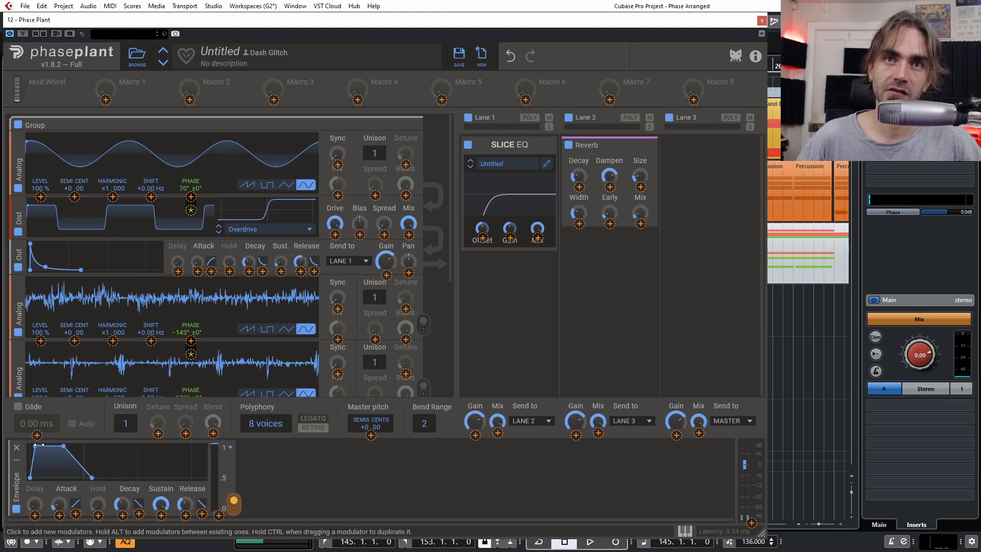
Try longer and shorter attack times on the Envelope modulator and give its attack a curved rise
left_click_drag(59, 505, 57, 490)
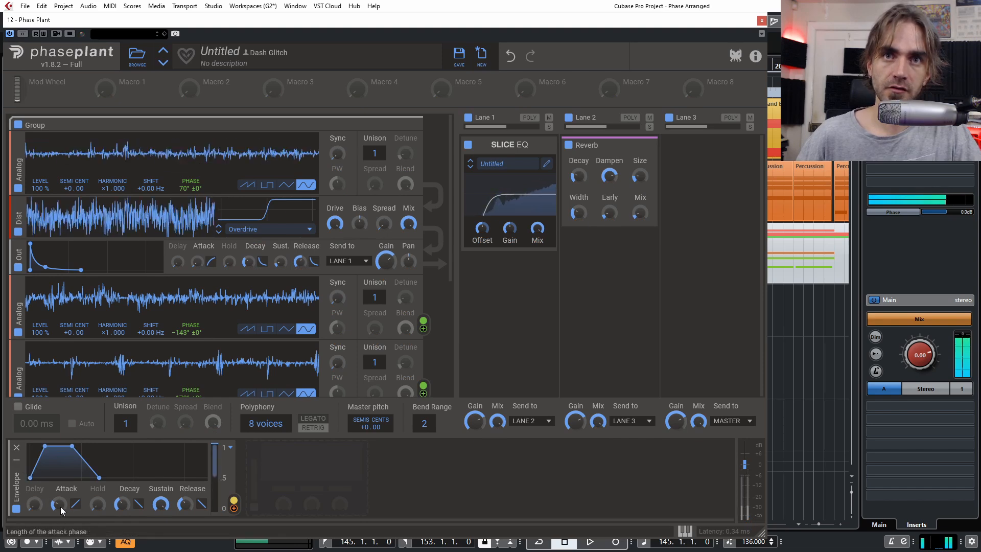
left_click_drag(59, 504, 59, 483)
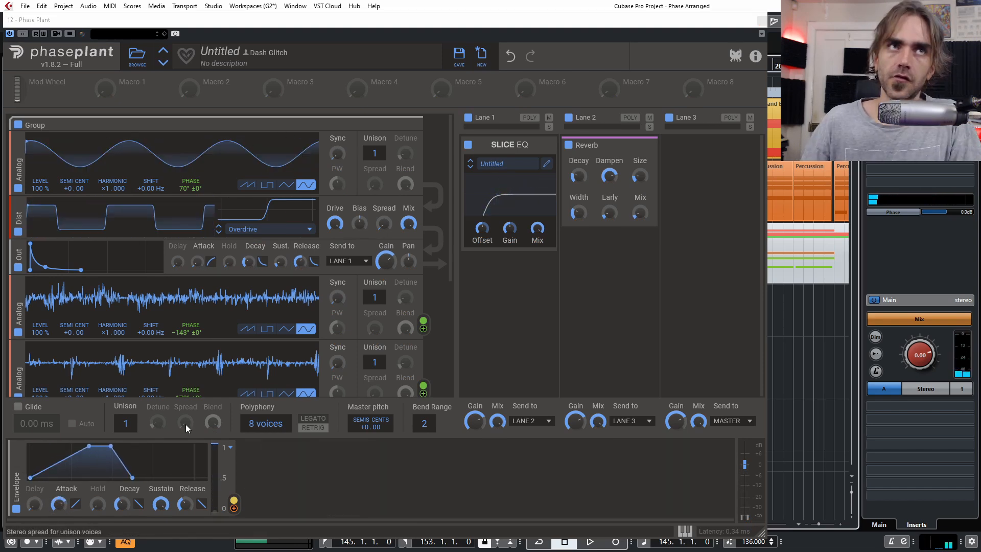
mouse_move(59, 505)
left_mouse_down()
mouse_move(59, 526)
mouse_move(58, 498)
left_mouse_up()
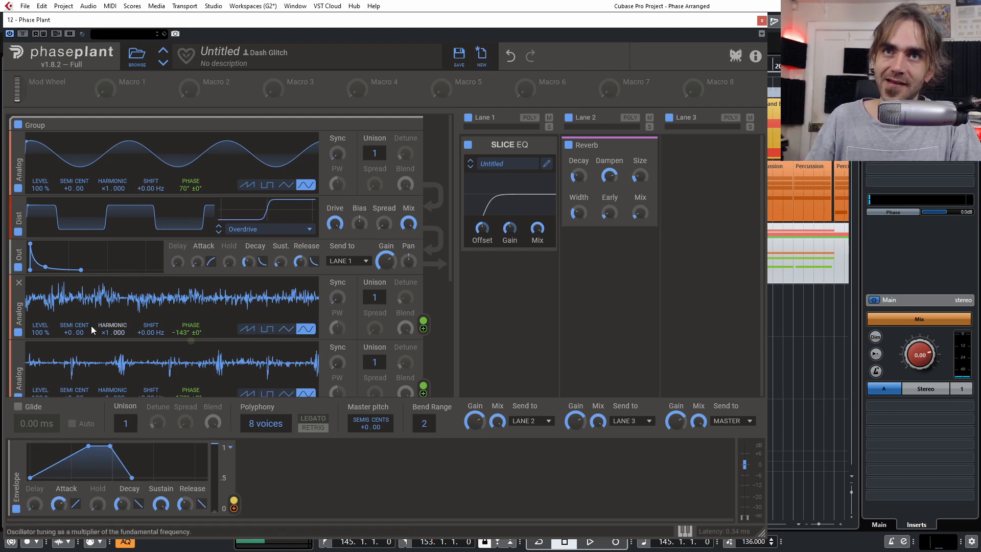
scroll(170, 296, "down", 5)
scroll(221, 284, "up", 2)
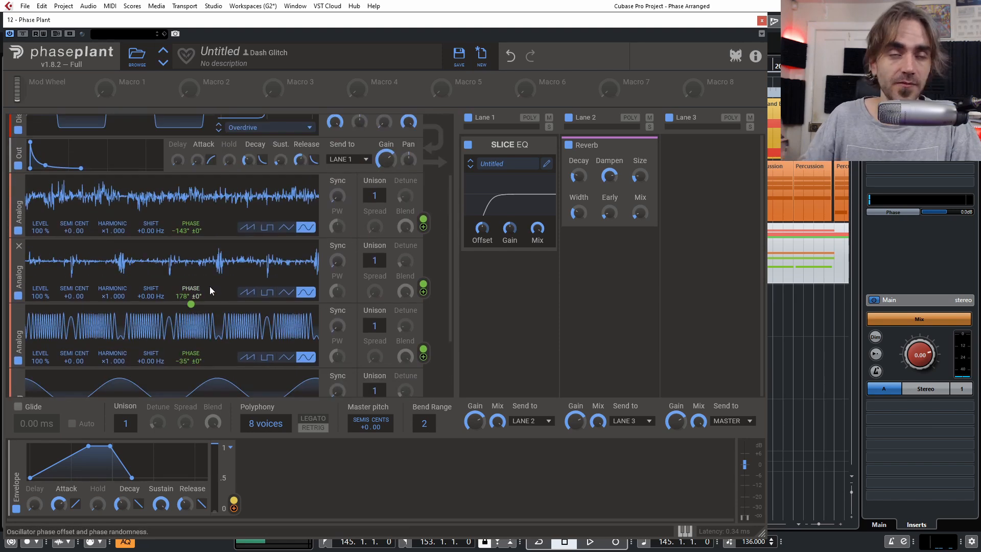
scroll(207, 287, "up", 3)
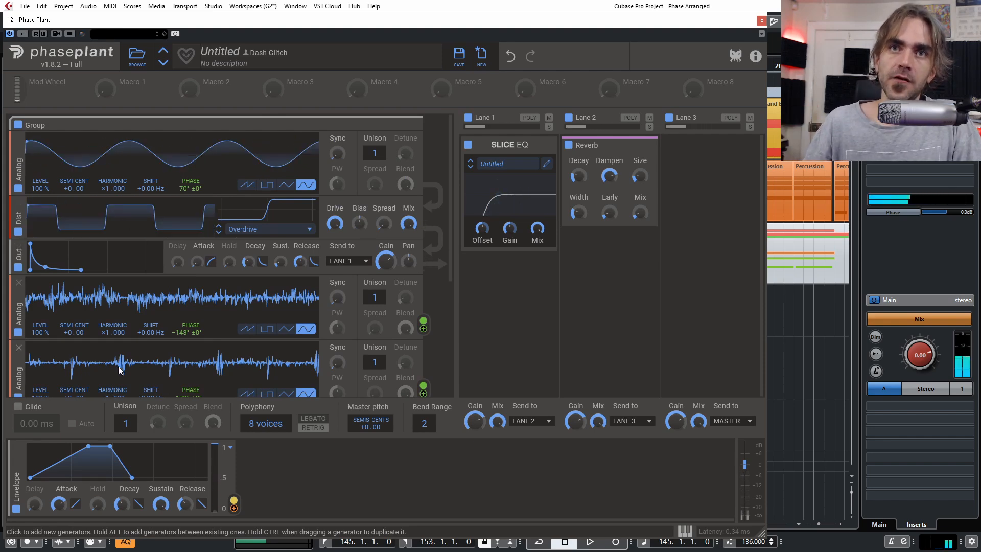
mouse_move(58, 505)
left_mouse_down()
mouse_move(59, 530)
mouse_move(58, 494)
mouse_move(60, 510)
left_mouse_up()
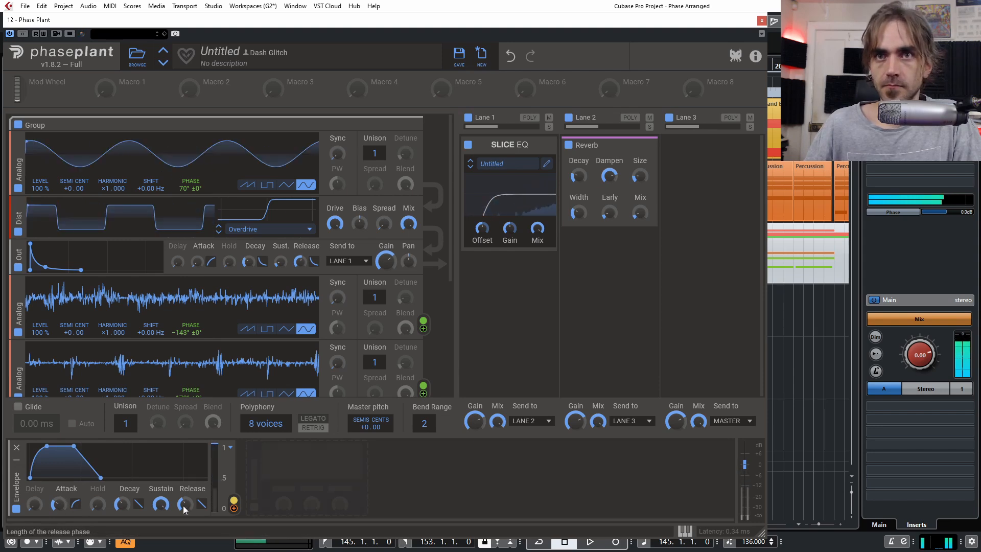
Lengthen the modulator envelope's release, add hold time and readjust its attack
left_click_drag(182, 508, 182, 490)
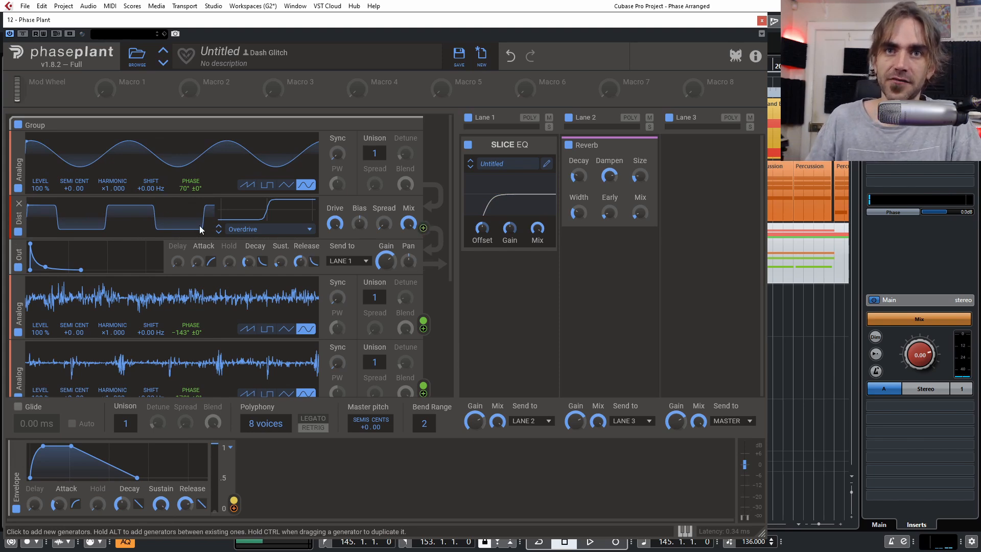
left_click_drag(101, 511, 107, 506)
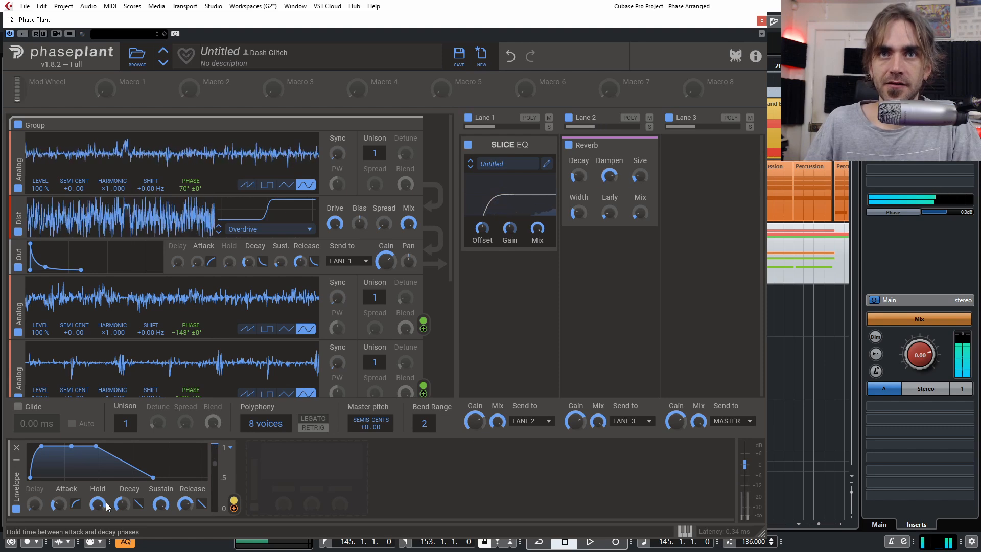
mouse_move(54, 510)
left_mouse_down()
mouse_move(56, 498)
mouse_move(57, 529)
left_mouse_up()
scroll(64, 505, "up", 2)
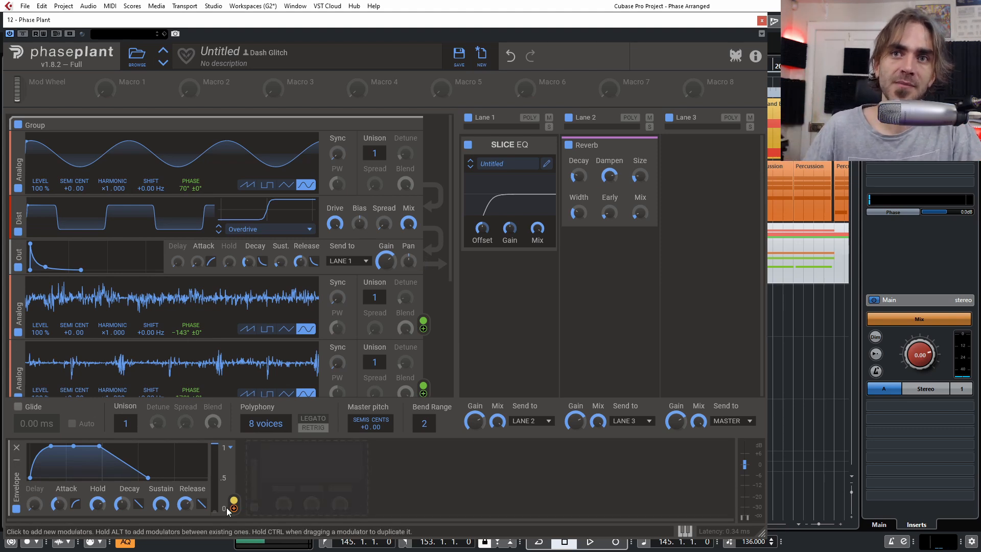
Modulate the top oscillator's pitch negatively with the Envelope, raise its harmonic to ×16, and readjust the envelope attack
left_click_drag(234, 509, 74, 198)
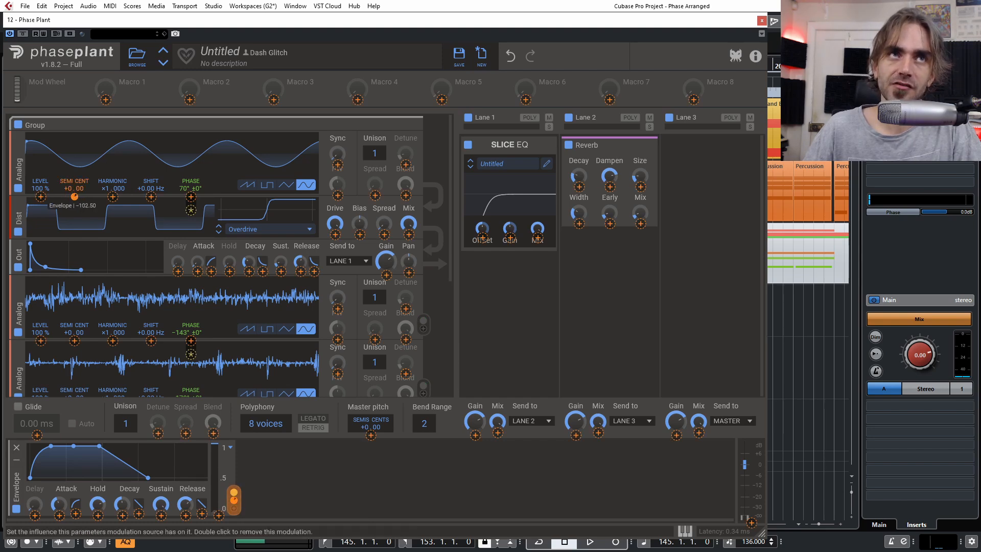
left_click(243, 453)
left_click_drag(60, 504, 59, 493)
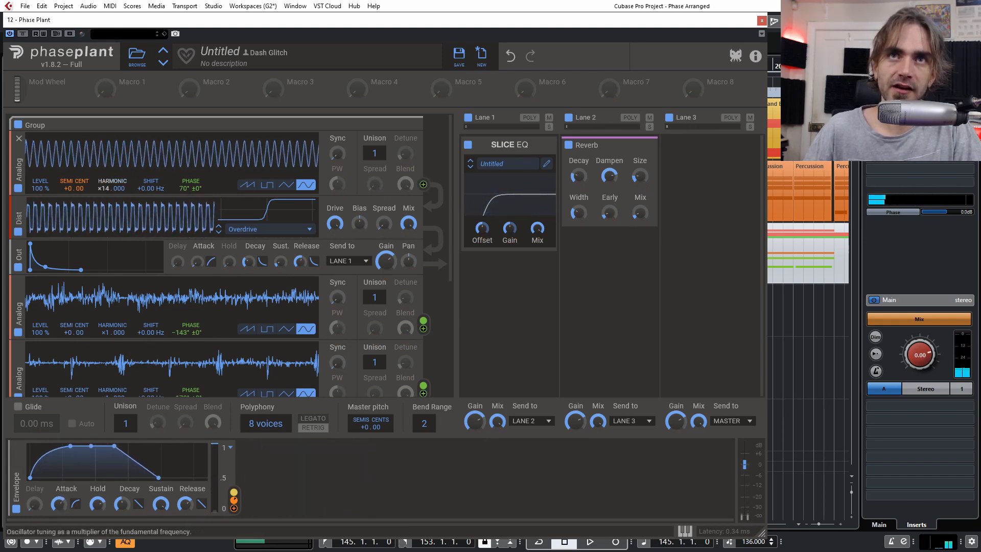
left_click_drag(102, 186, 102, 188)
left_click_drag(59, 502, 59, 515)
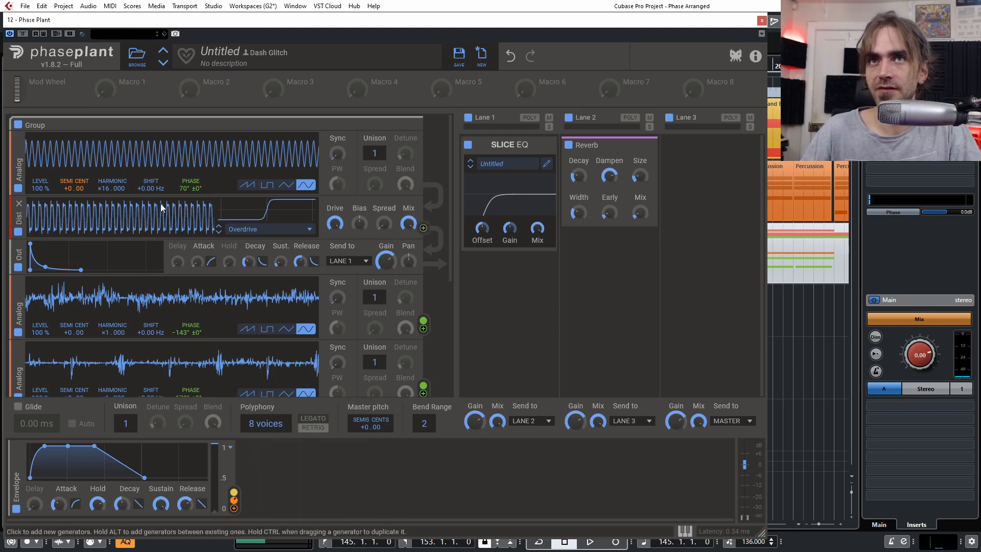
Lower the Overdrive distortion's mix and try adjusting the phase modulation on the top oscillator
left_click_drag(410, 220, 410, 239)
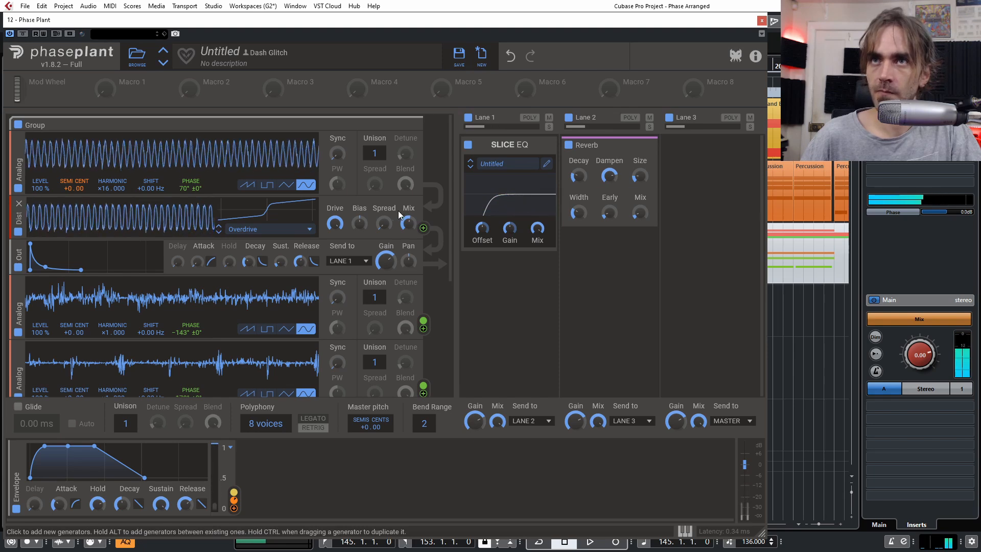
mouse_move(190, 197)
left_mouse_down()
mouse_move(190, 243)
mouse_move(190, 189)
left_mouse_up()
double_click(190, 197)
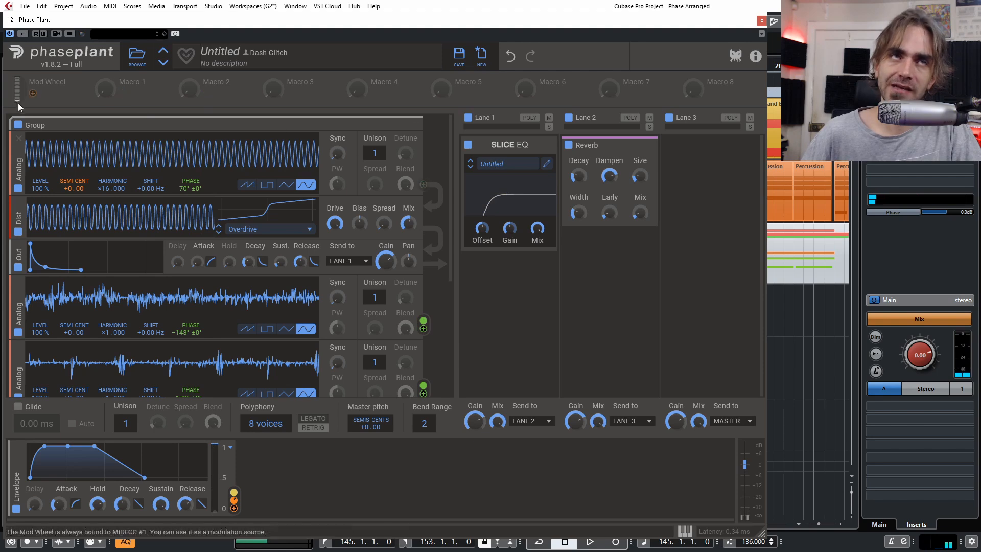
Assign Macro 1 to the Envelope's pitch modulation amount on the top oscillator, test it at maximum, and reset the macro
left_click_drag(122, 93, 94, 122)
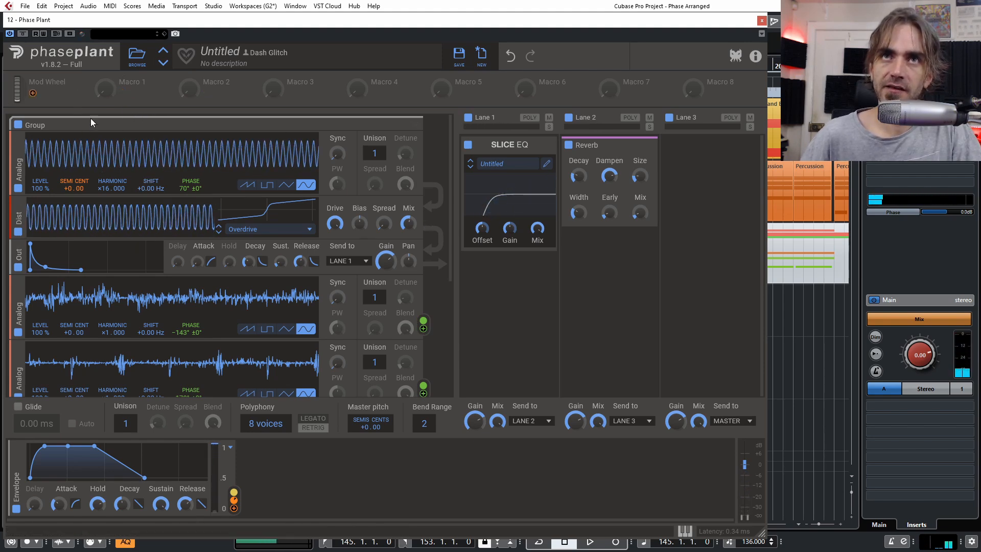
left_click_drag(123, 93, 108, 266)
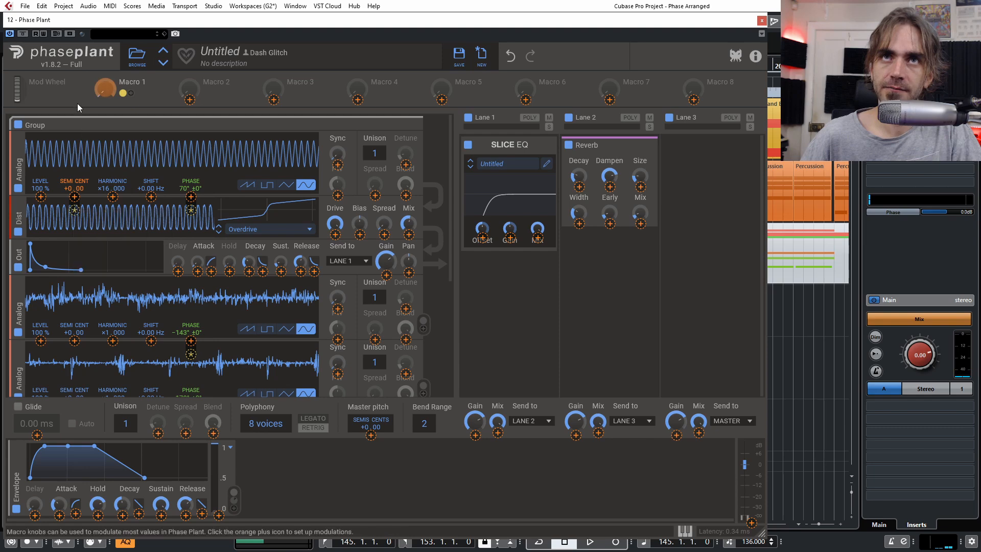
left_click_drag(109, 92, 109, 31)
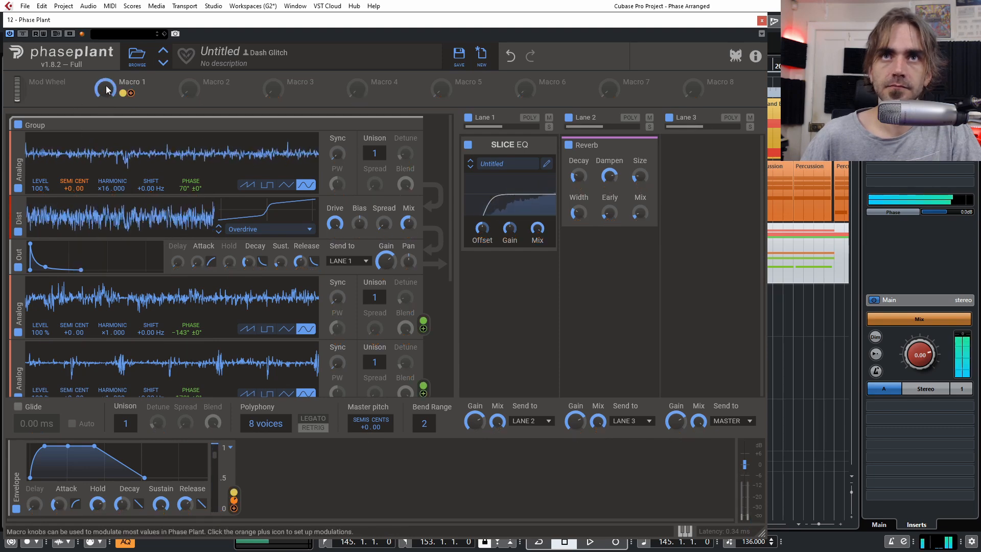
mouse_move(75, 198)
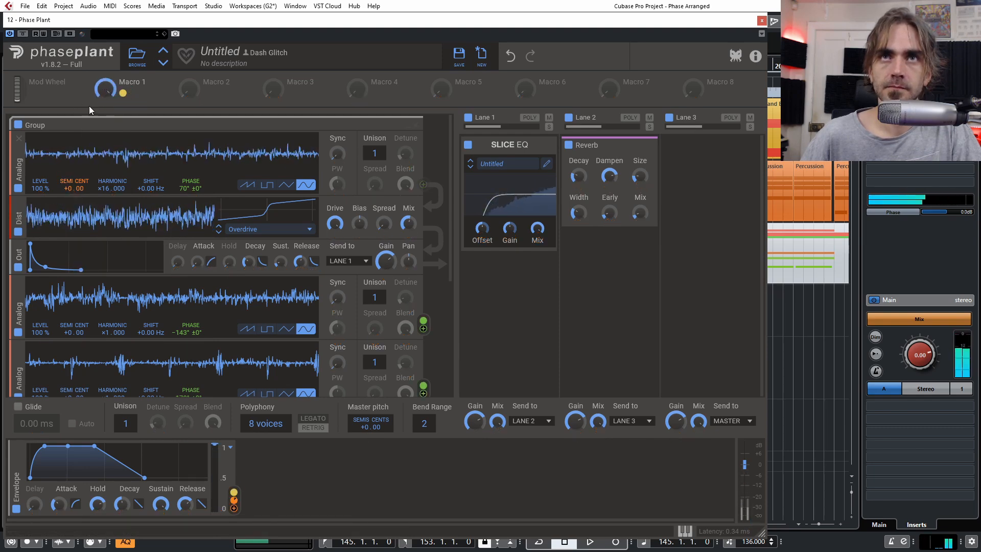
double_click(108, 94)
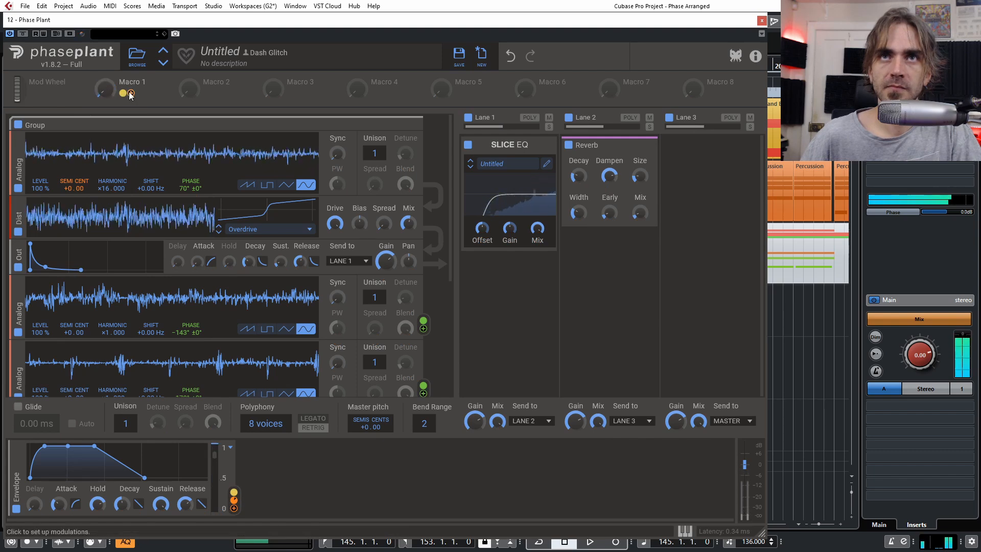
Assign Macro 1 to the top oscillator's harmonic, set the harmonic to ×1, and audition the macro from maximum back to zero
left_click_drag(131, 94, 113, 199)
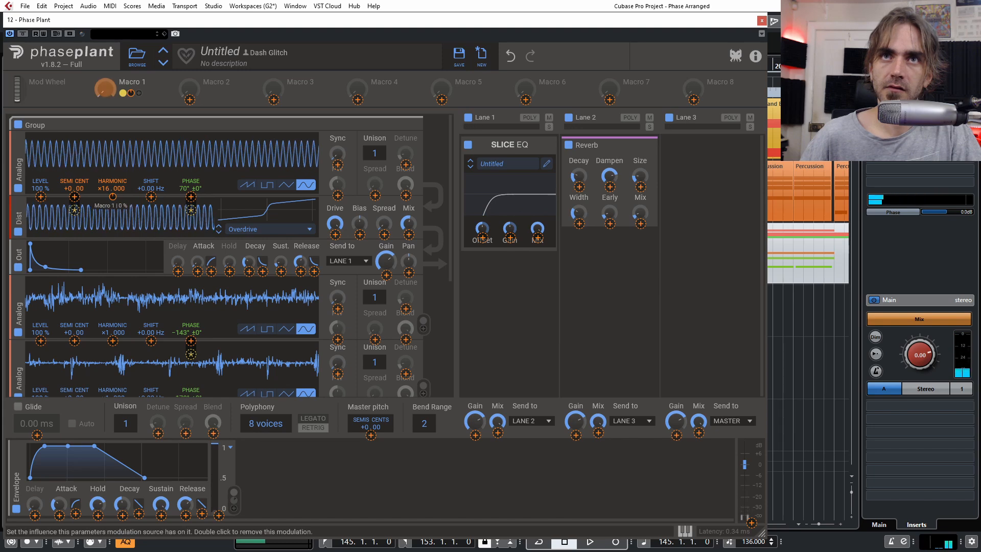
left_click(102, 196)
left_click_drag(103, 189, 103, 231)
left_click_drag(104, 92, 104, 4)
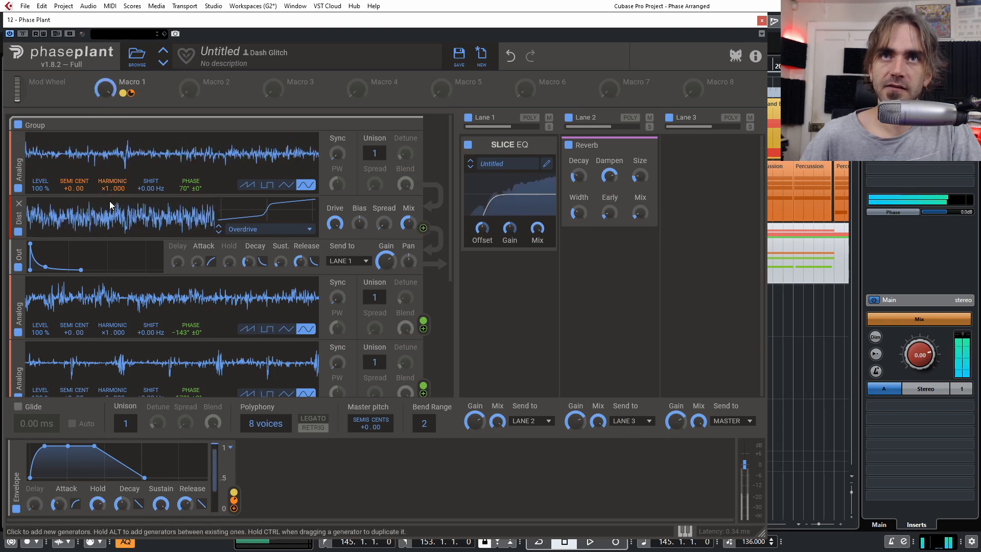
left_click_drag(111, 200, 111, 194)
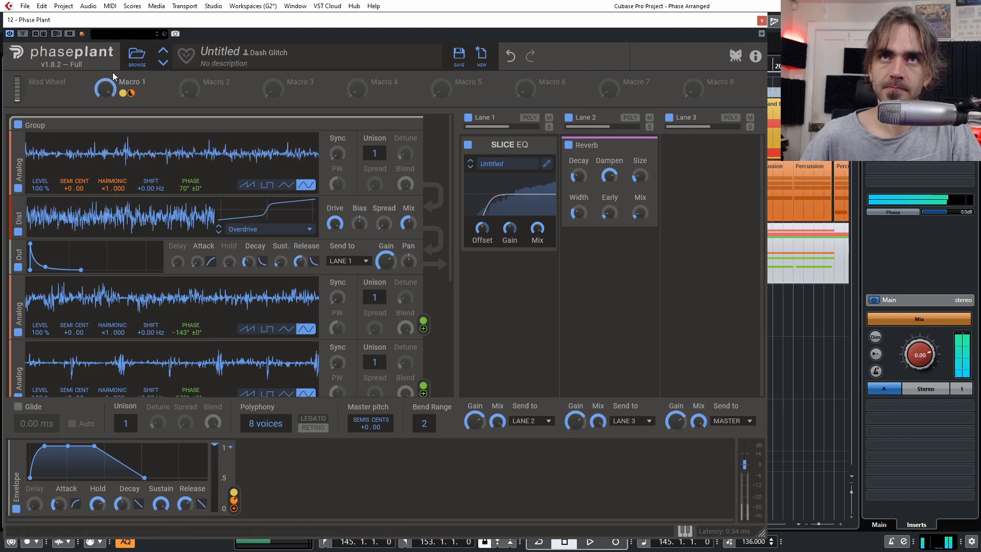
left_click_drag(105, 91, 105, 154)
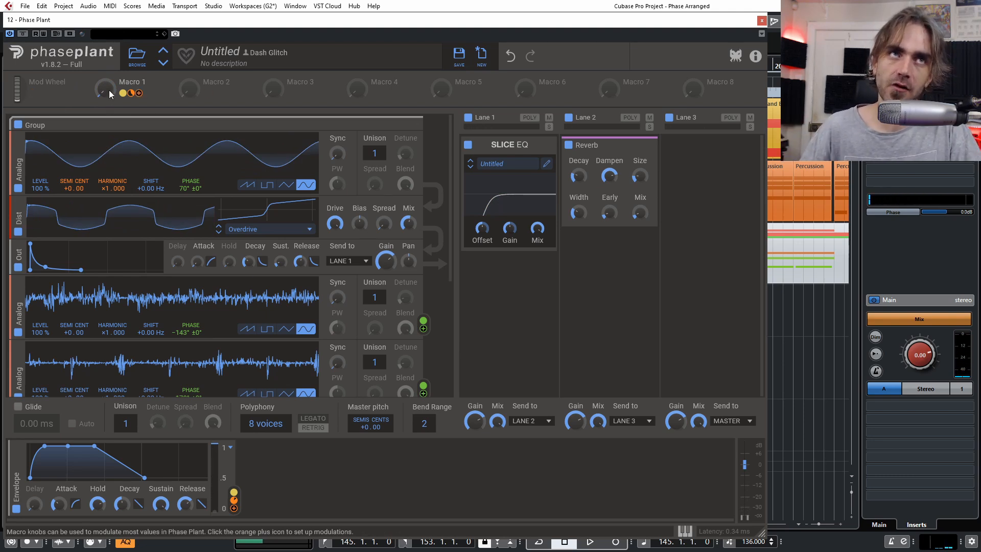
left_click_drag(108, 90, 108, 91)
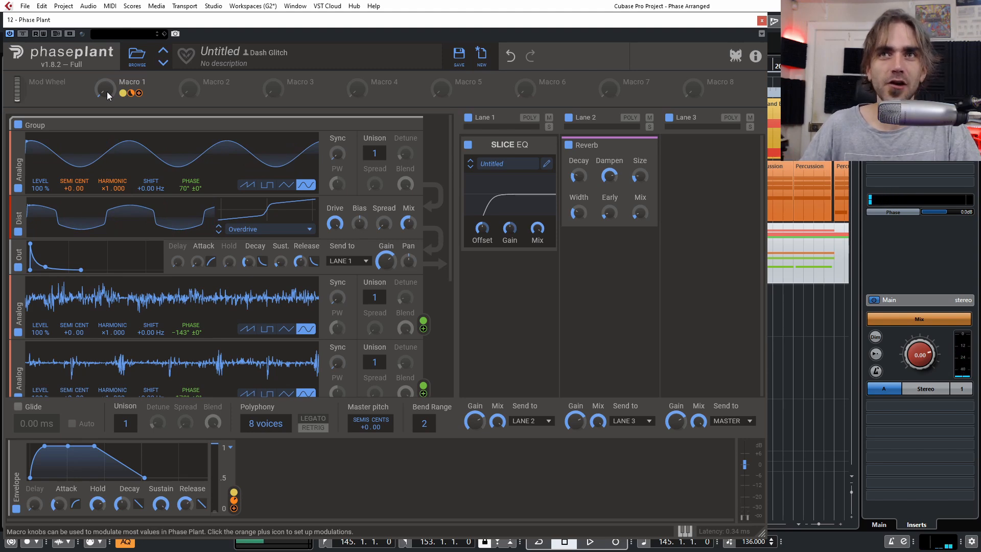
Shorten the output envelope's release and fine-tune the attack time of the Envelope modulator
left_click_drag(302, 263, 280, 257)
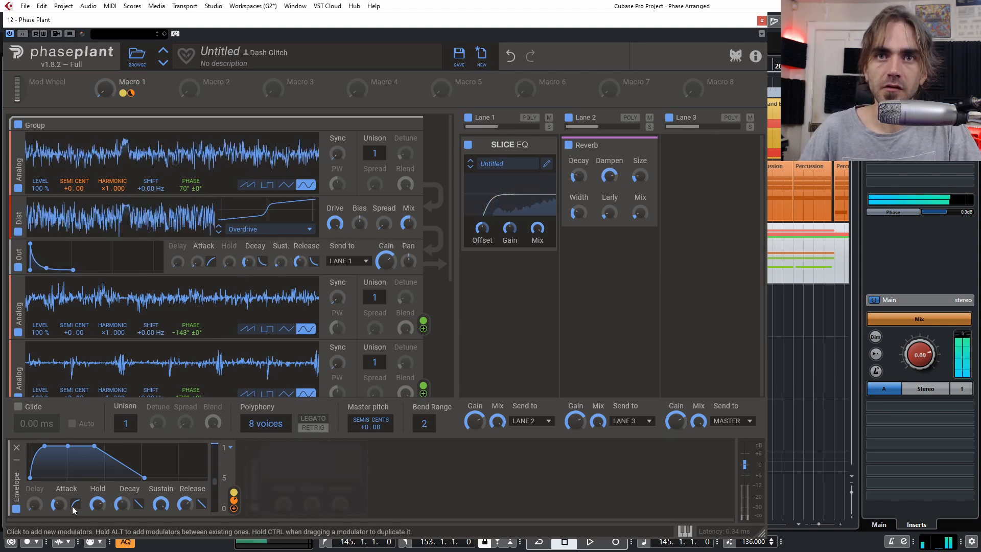
mouse_move(58, 504)
left_mouse_down()
mouse_move(58, 494)
mouse_move(57, 508)
left_mouse_up()
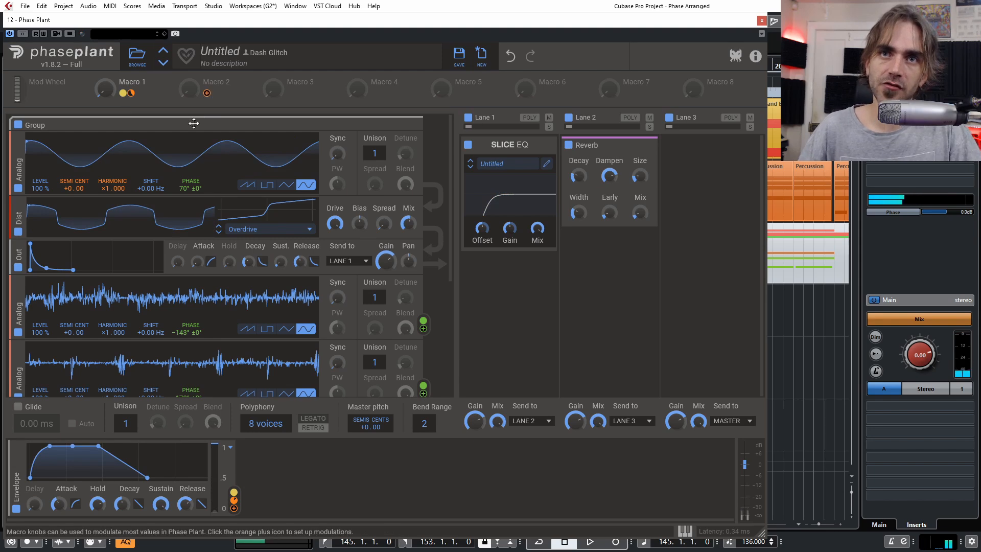
left_click_drag(58, 505, 58, 504)
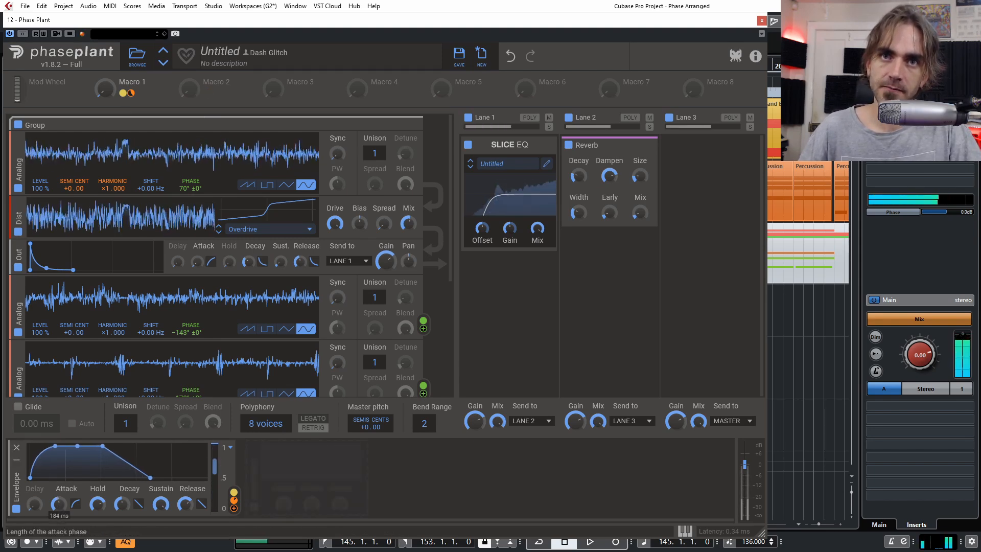
left_click_drag(60, 507, 59, 502)
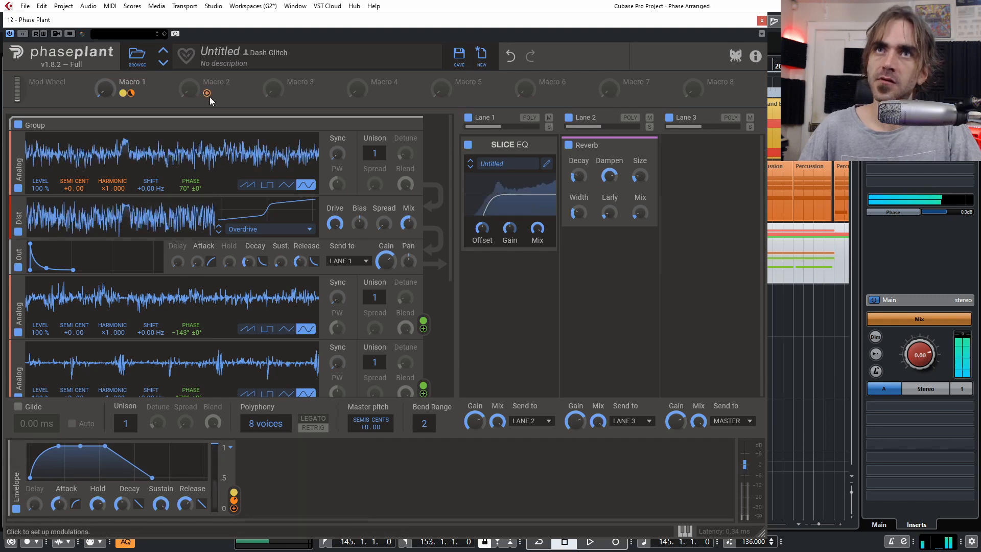
left_click_drag(59, 505, 58, 508)
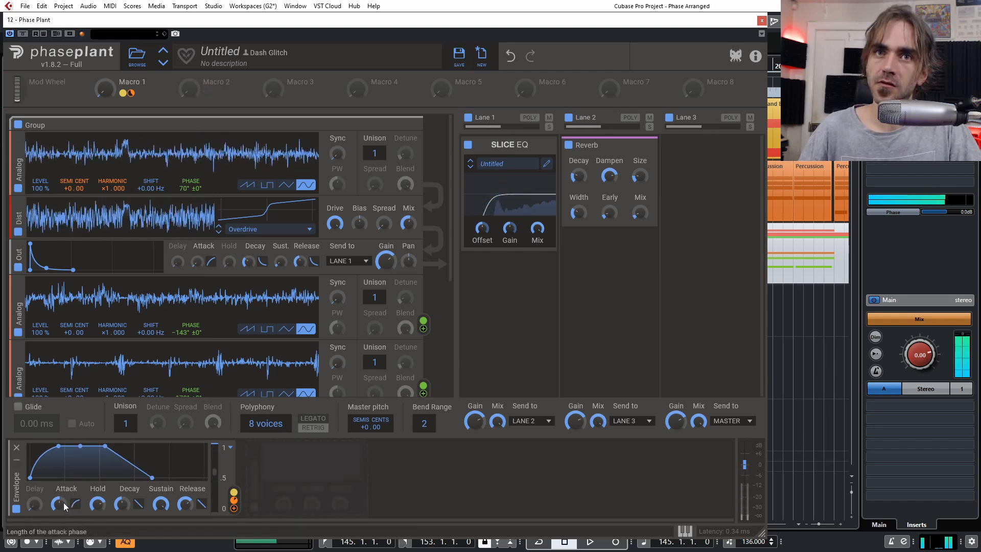
Assign Macro 2 to the attack time of the Envelope modulator
left_click_drag(208, 94, 58, 514)
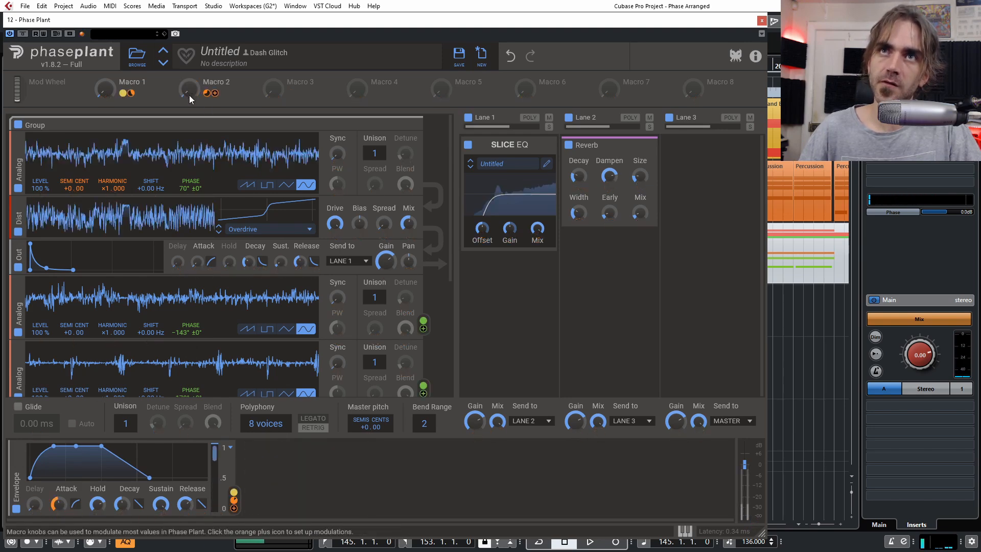
Test Macro 2 at a high setting and lower it again, and rename Macro 1 as Transient and Macro 2 as Tighten
left_click_drag(190, 97, 189, 35)
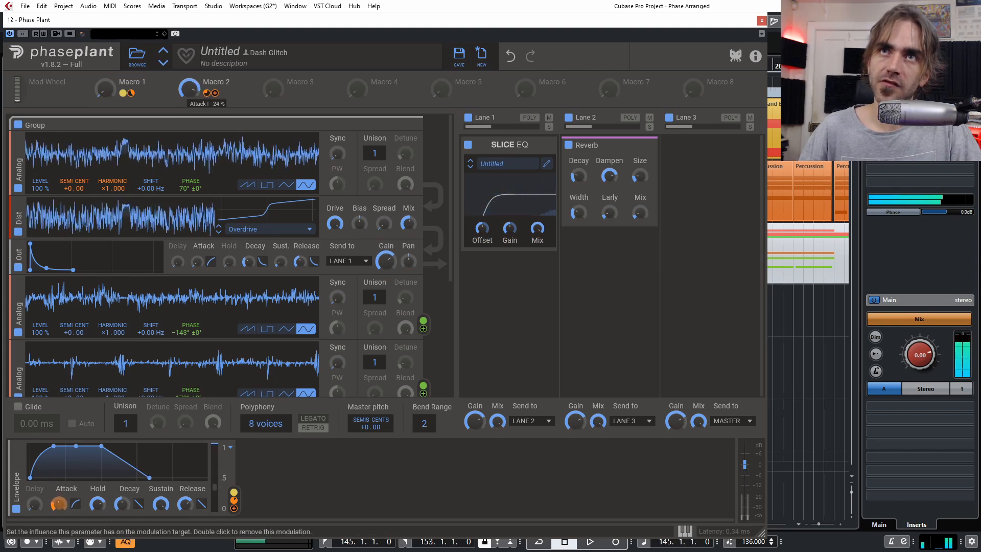
left_click_drag(189, 90, 217, 80)
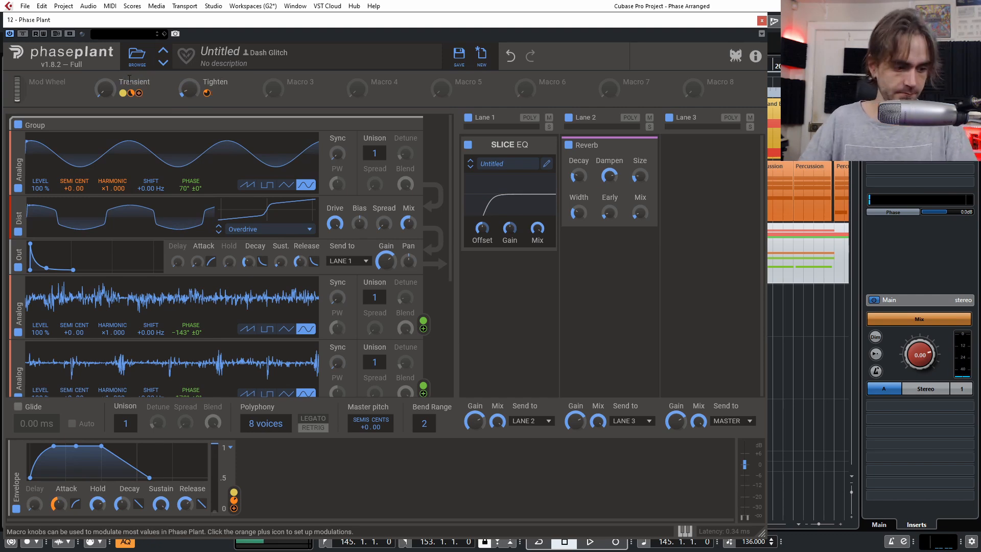
Audition the Transient and Tighten macros together from low to near-maximum settings, and return Transient to zero
left_click_drag(103, 90, 103, 51)
left_click_drag(188, 91, 187, 120)
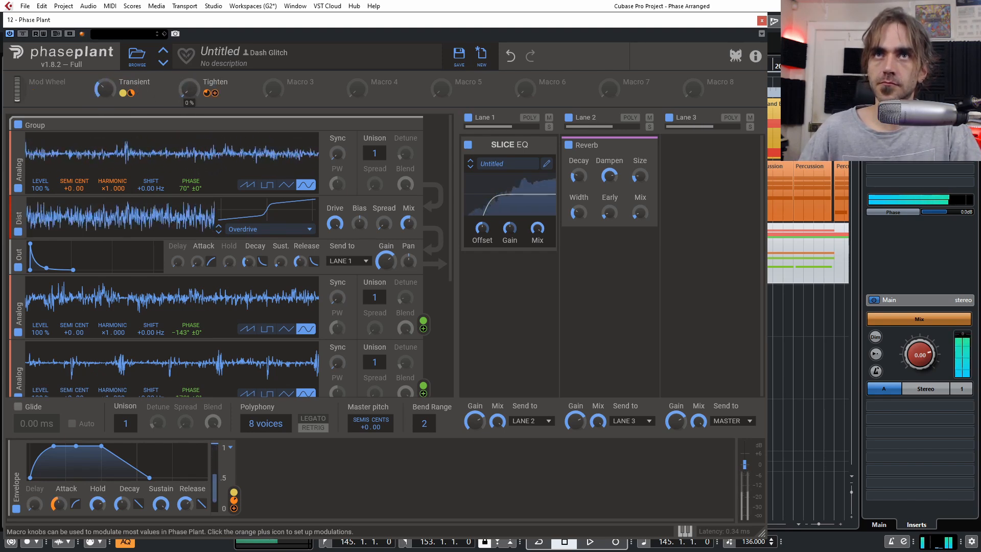
left_click_drag(103, 92, 103, 50)
left_click_drag(189, 92, 189, 55)
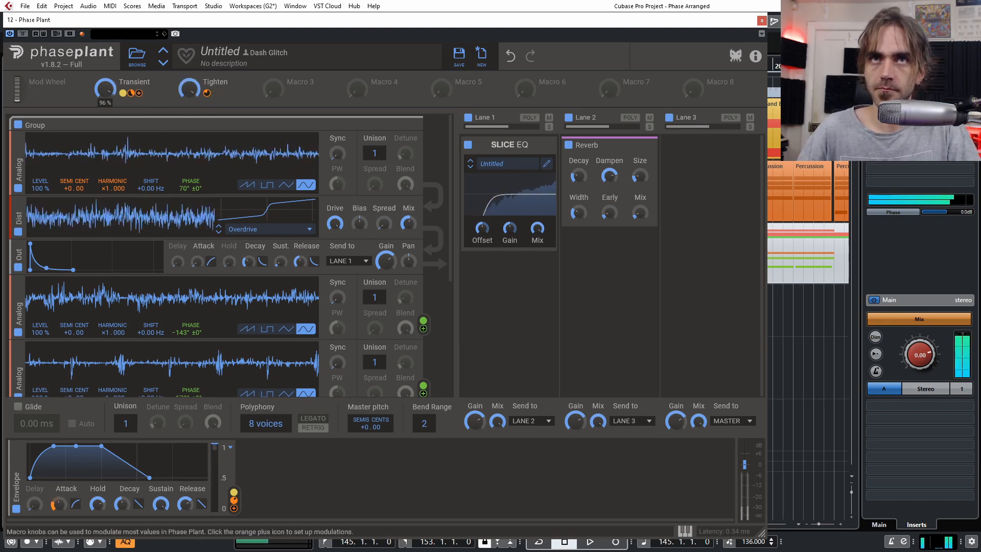
left_click_drag(105, 94, 105, 98)
left_click_drag(188, 93, 188, 138)
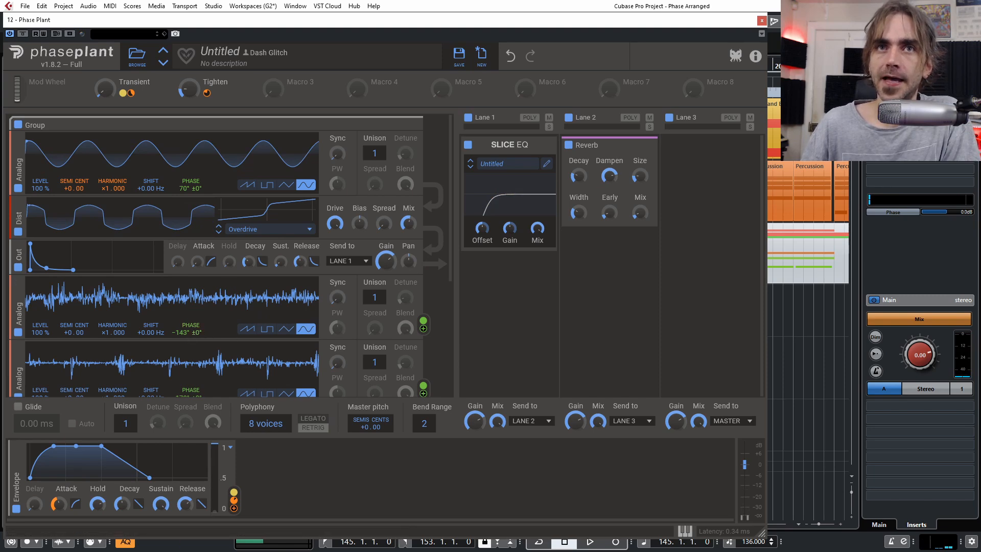
Add a second Envelope modulator and assign it to the level of the oscillator with 178° phase, with the base level at 0 %
scroll(93, 308, "down", 3)
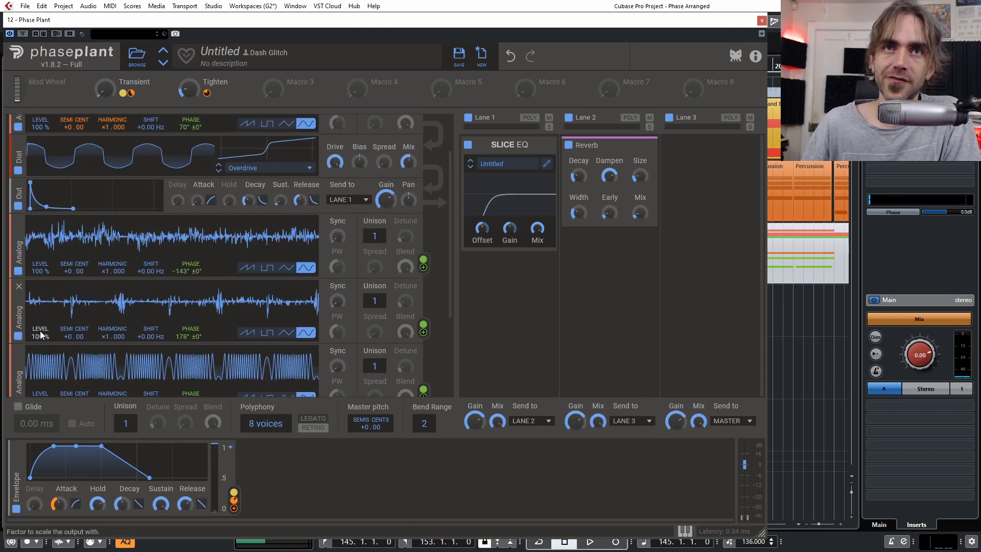
left_click_drag(40, 335, 40, 386)
double_click(39, 336)
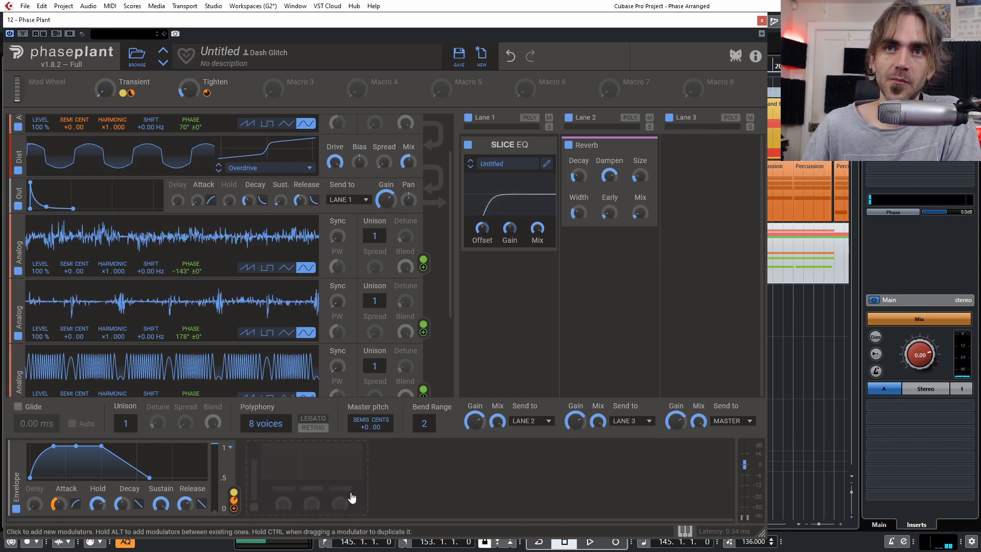
left_click(322, 471)
left_click(359, 494)
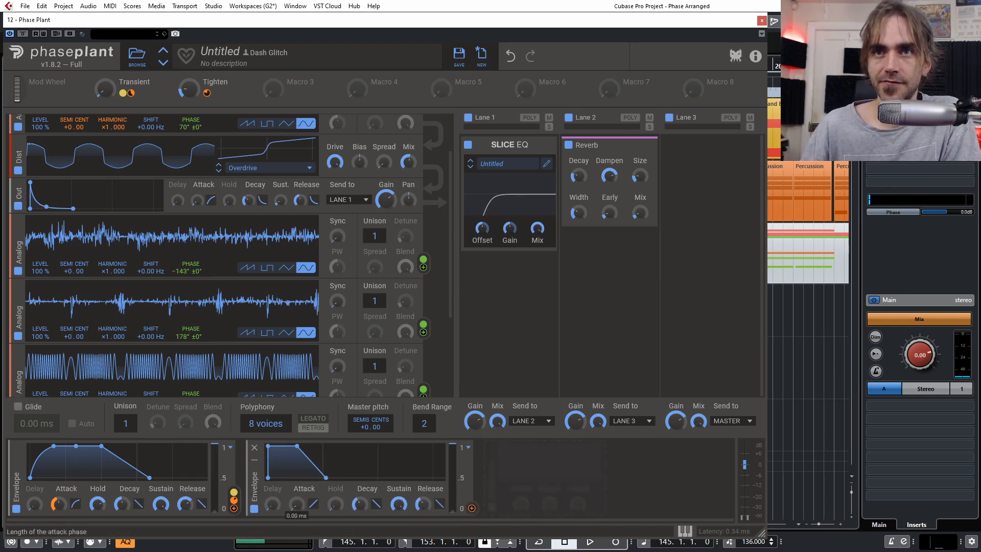
scroll(306, 296, "down", 1)
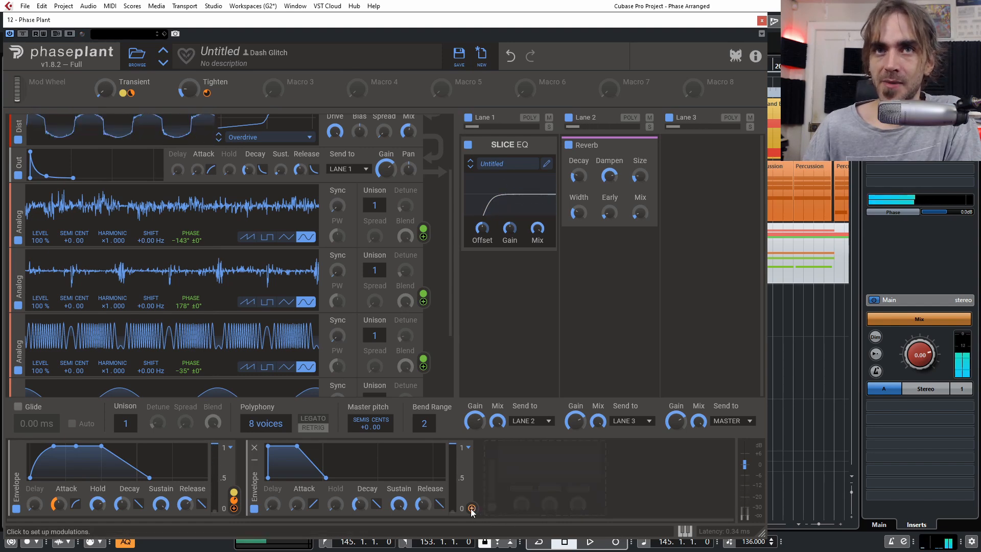
left_click_drag(472, 510, 472, 511)
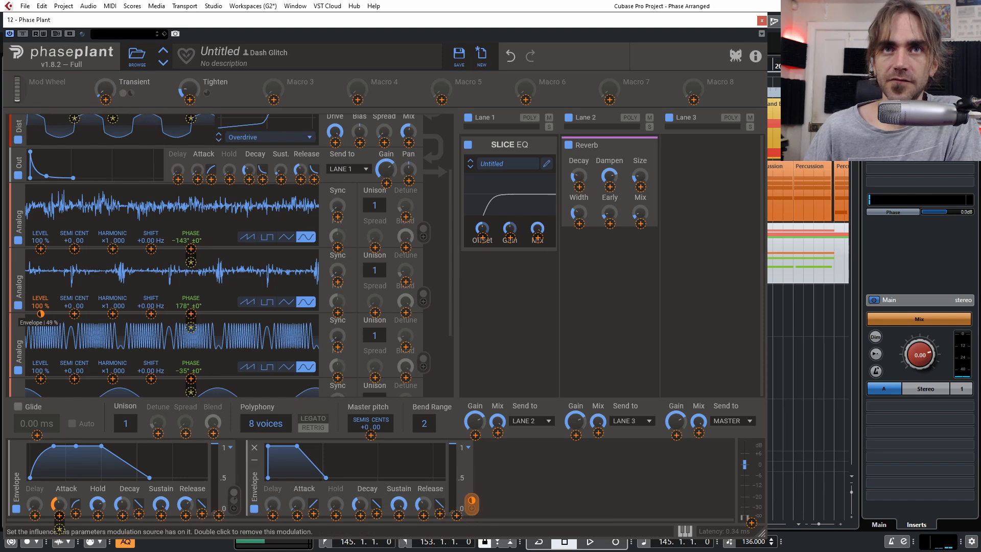
left_click_drag(39, 306, 39, 307)
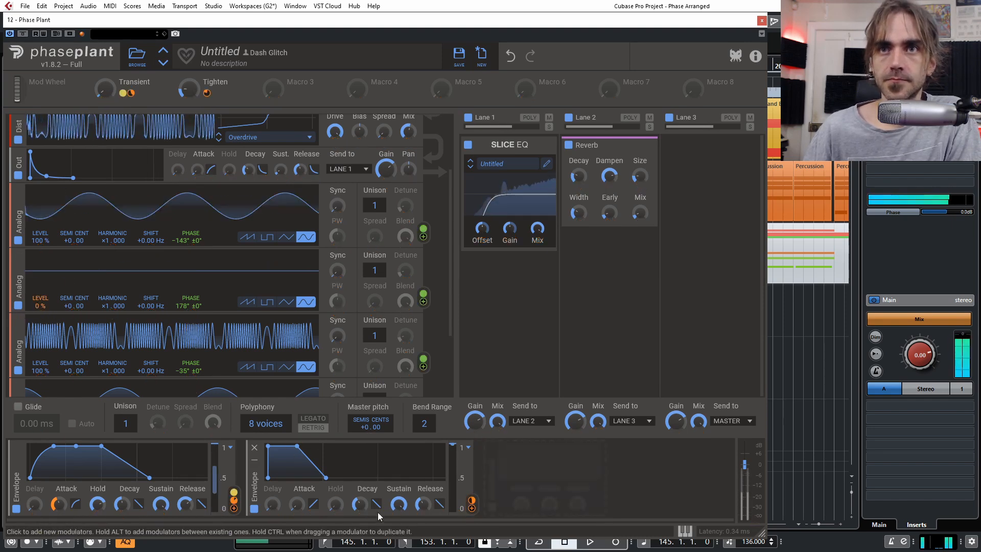
Shape the second Envelope with an attack of about 52 ms, a shorter decay and a near-zero sustain
mouse_move(298, 506)
left_mouse_down()
mouse_move(298, 476)
mouse_move(295, 508)
left_mouse_up()
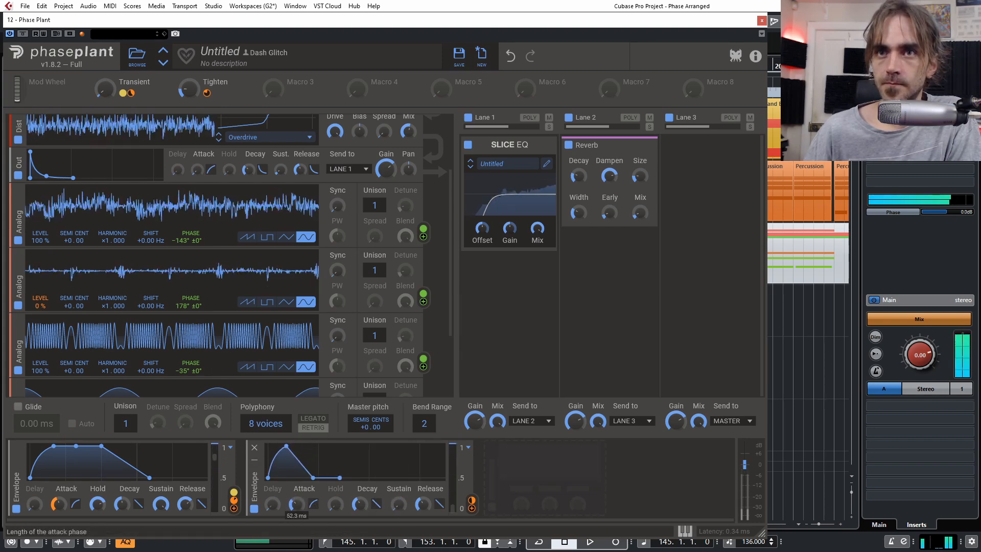
left_click_drag(376, 502, 377, 496)
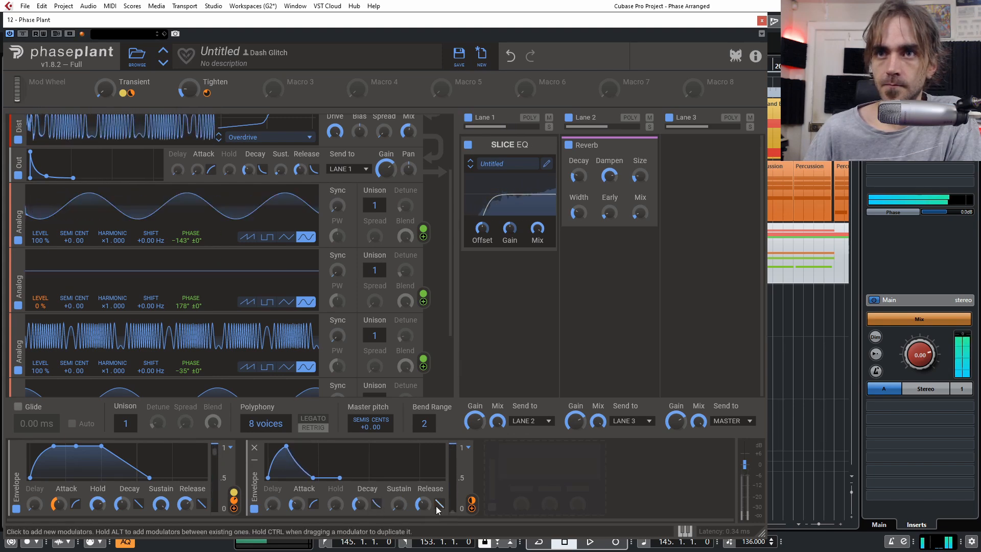
mouse_move(363, 509)
left_mouse_down()
mouse_move(362, 501)
mouse_move(361, 509)
mouse_move(398, 498)
mouse_move(402, 517)
mouse_move(356, 517)
left_mouse_up()
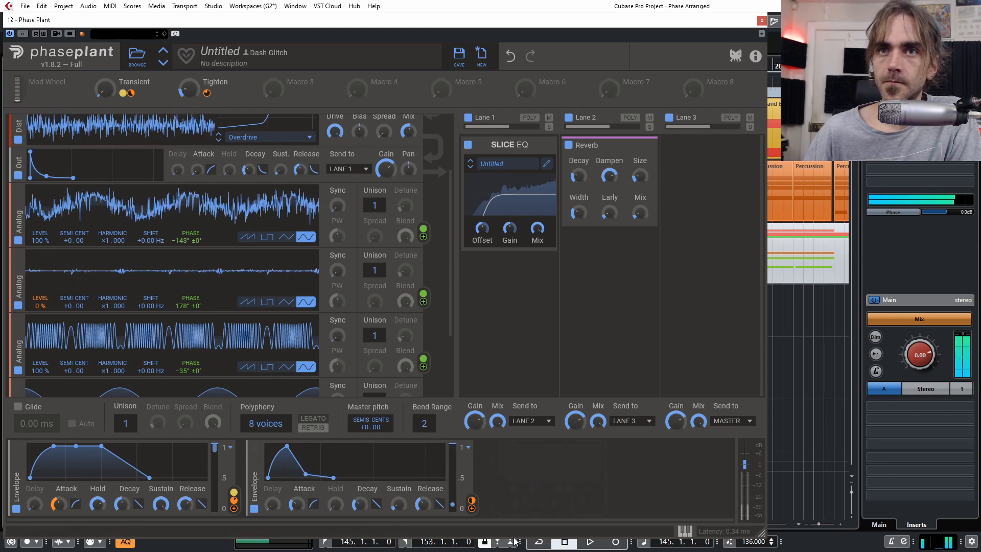
Assign the second Envelope to the −143° oscillator's level as well, shorten its attack and raise its sustain to nearly full
left_click_drag(472, 500, 40, 241)
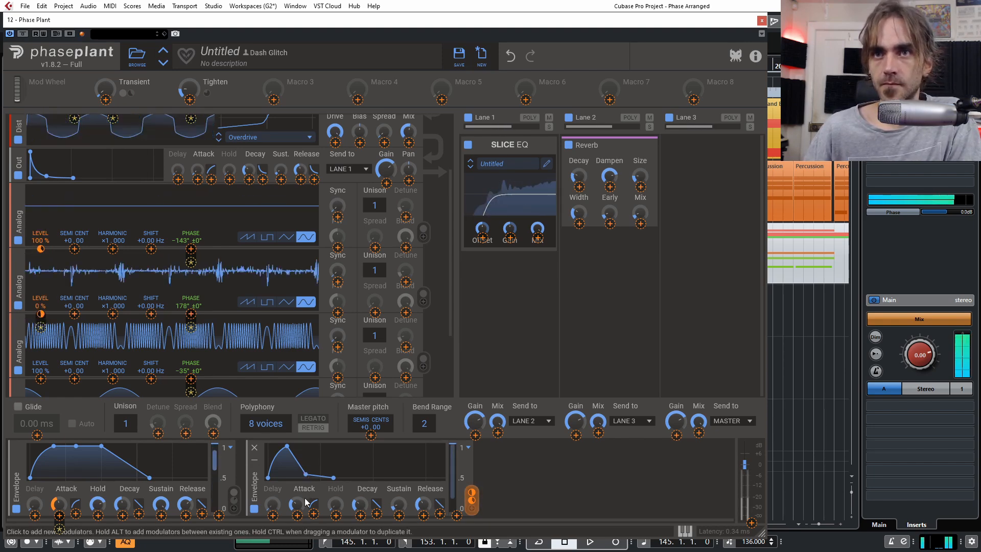
left_click_drag(296, 504, 297, 510)
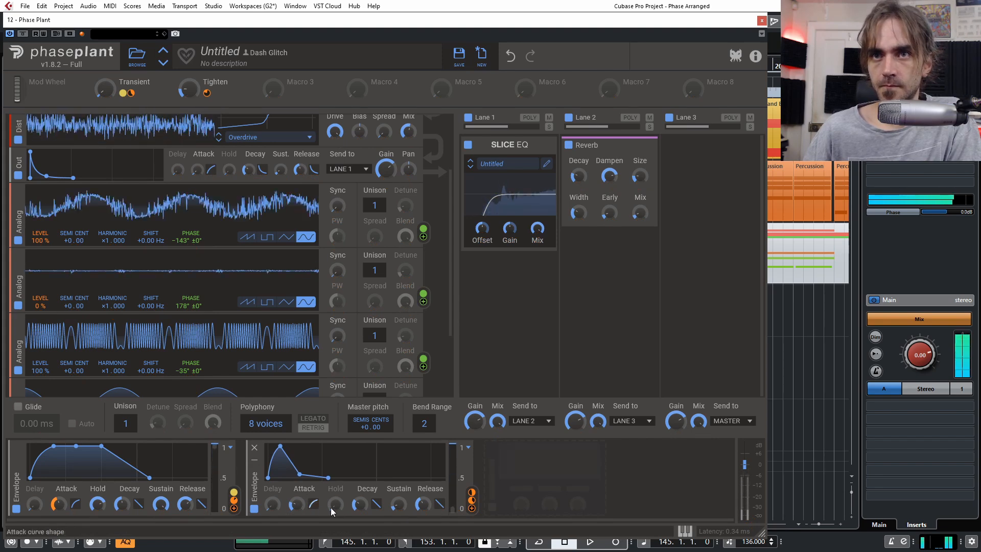
left_click_drag(398, 504, 402, 511)
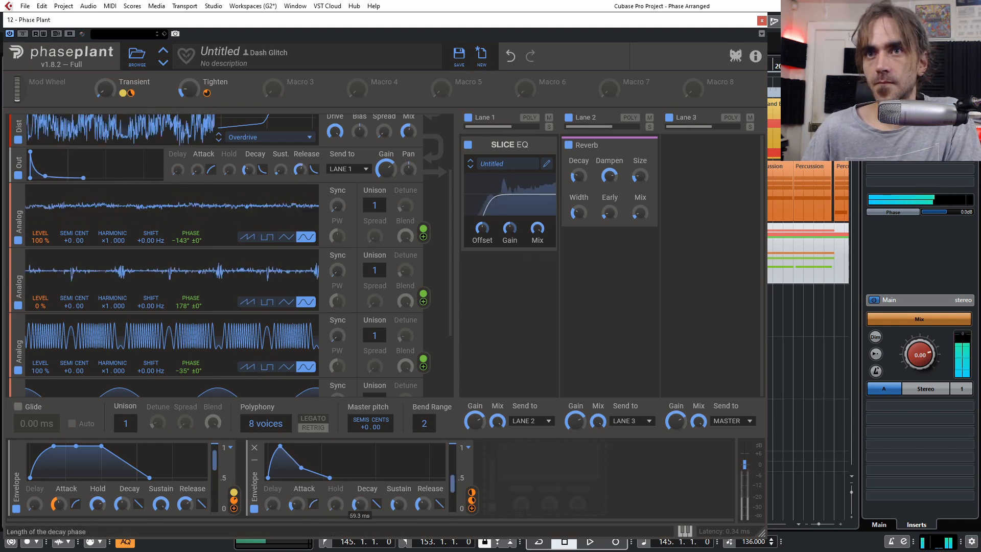
left_click_drag(398, 504, 401, 493)
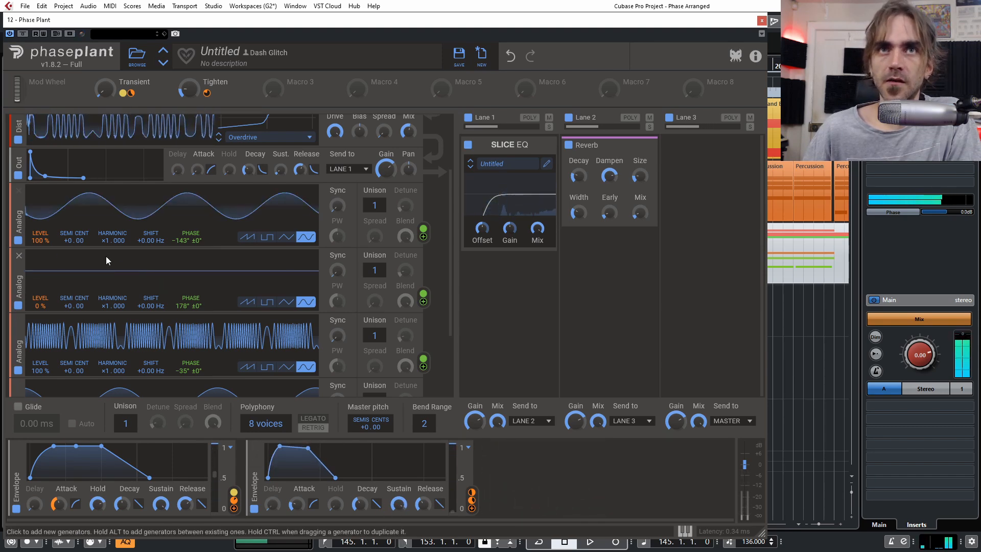
Remove the level modulation from the −143° oscillator and assign the second Envelope to the −35° oscillator's harmonic at about 86 %
double_click(43, 248)
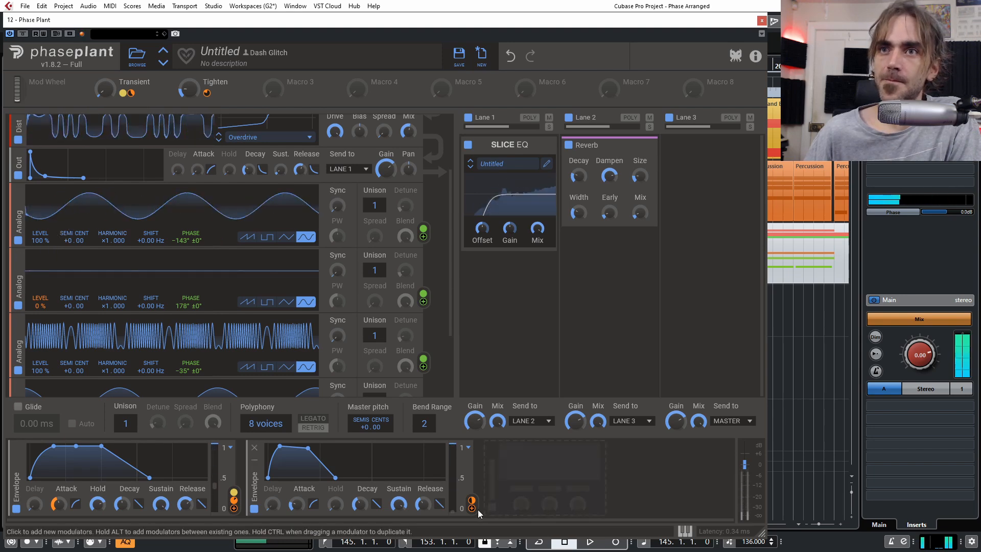
left_click_drag(471, 500, 151, 196)
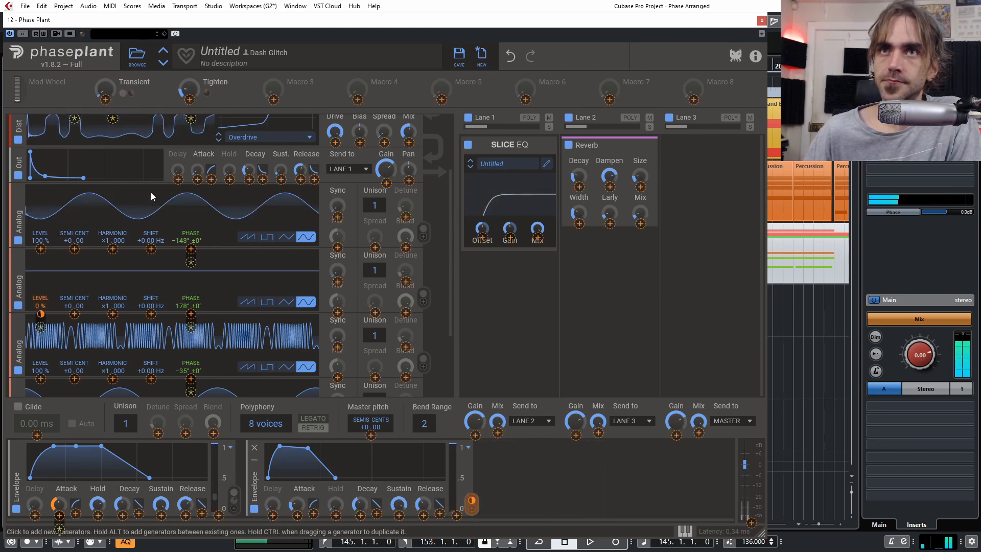
left_click(525, 342)
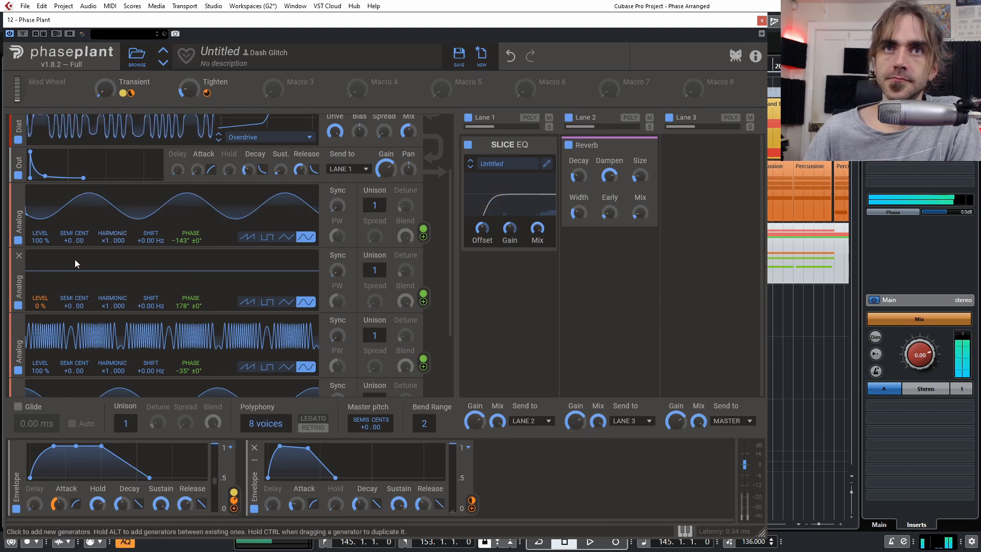
scroll(81, 265, "down", 2)
left_click_drag(468, 511, 110, 322)
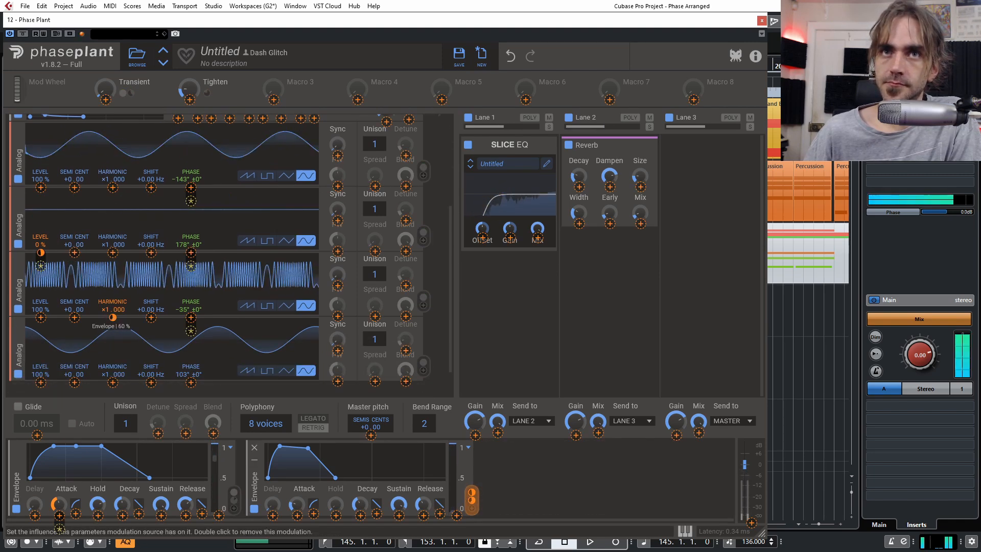
left_click_drag(113, 318, 113, 309)
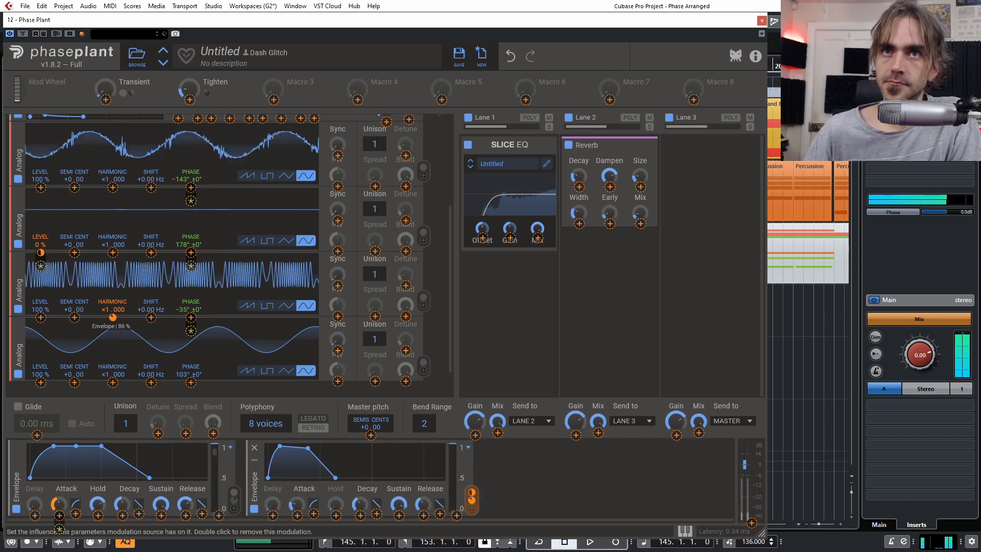
Modulate the −35° oscillator's incoming Analog phase modulation with the second Envelope at 100 %
left_click(191, 331)
left_click_drag(232, 385, 232, 381)
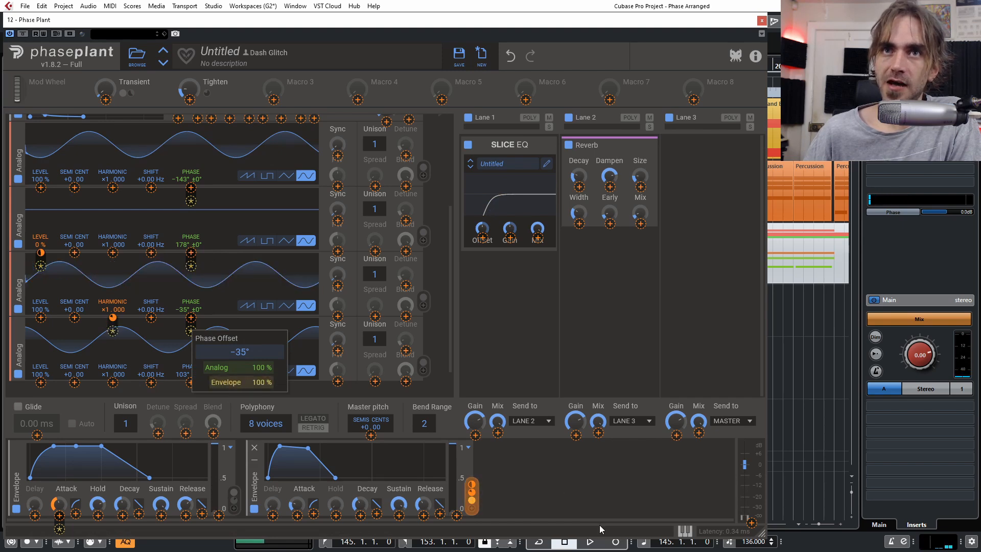
left_click(550, 500)
left_click(295, 499)
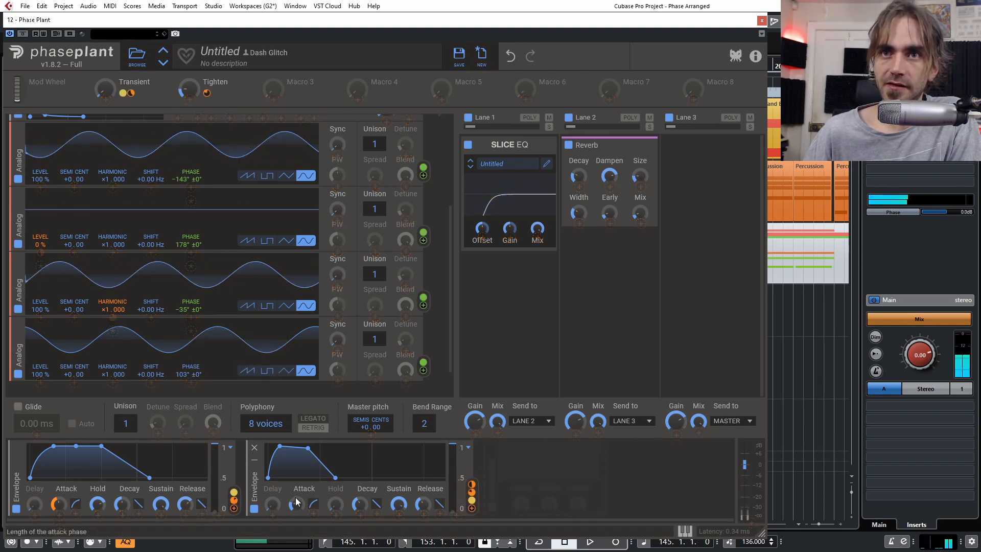
Try the second Envelope's attack up to 10 s and its output depth near zero, then restore full depth and shorten the attack
left_click_drag(296, 504, 296, 500)
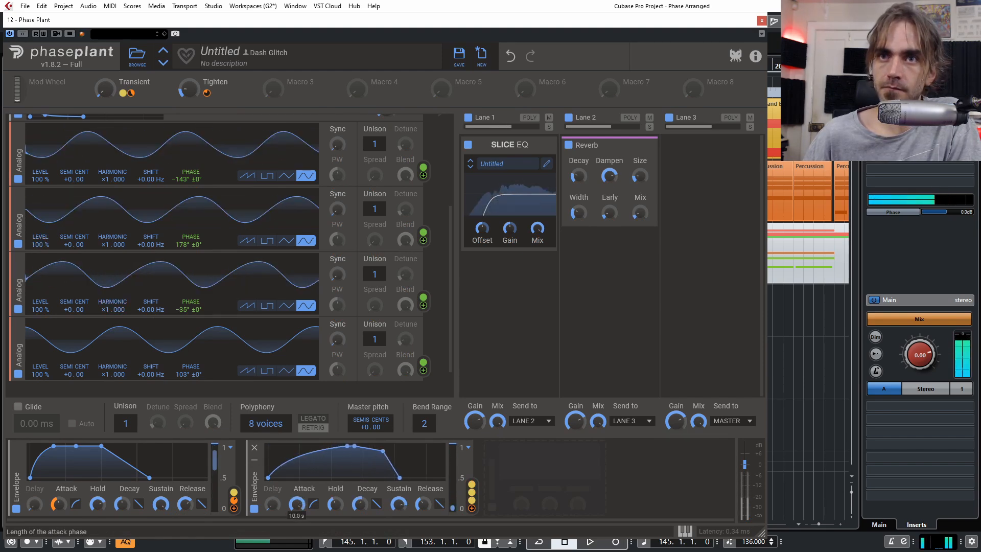
left_click_drag(296, 510, 297, 500)
left_click_drag(450, 451, 449, 507)
left_click_drag(296, 504, 296, 510)
left_click_drag(452, 501, 452, 442)
left_click_drag(297, 504, 276, 511)
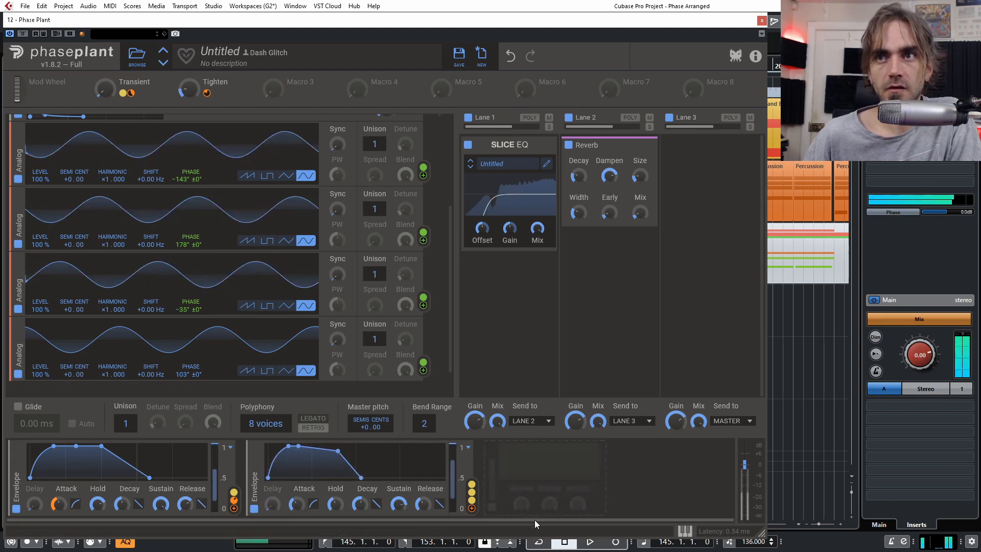
Insert a Filter between the distortion and the output, make it a resonant high-pass with high Q, and adjust its cutoff
scroll(440, 289, "up", 3)
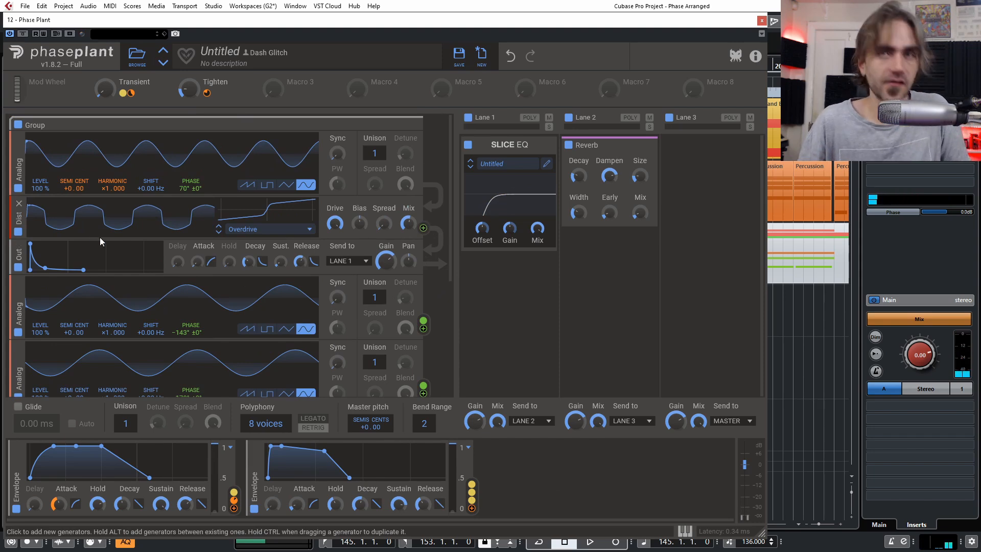
left_click(60, 247)
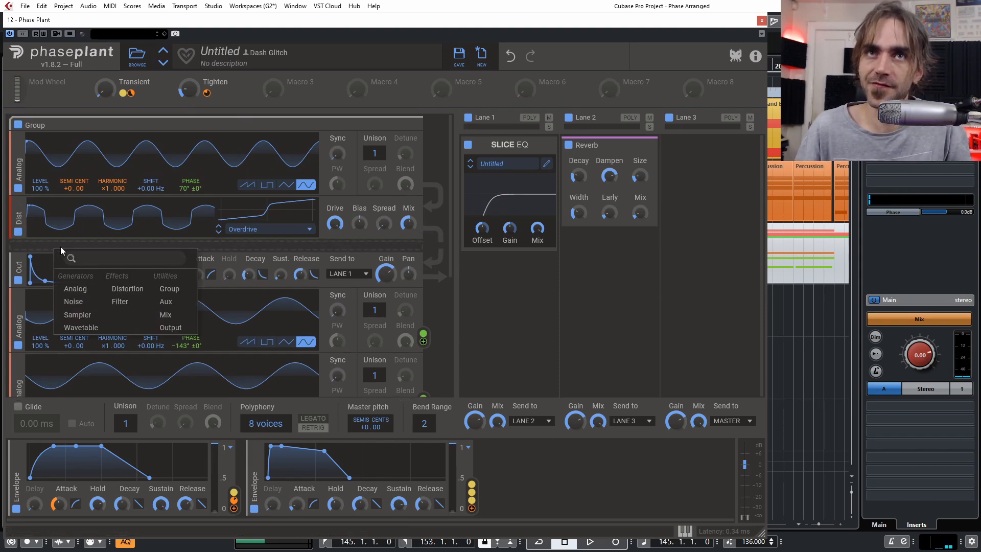
left_click(113, 304)
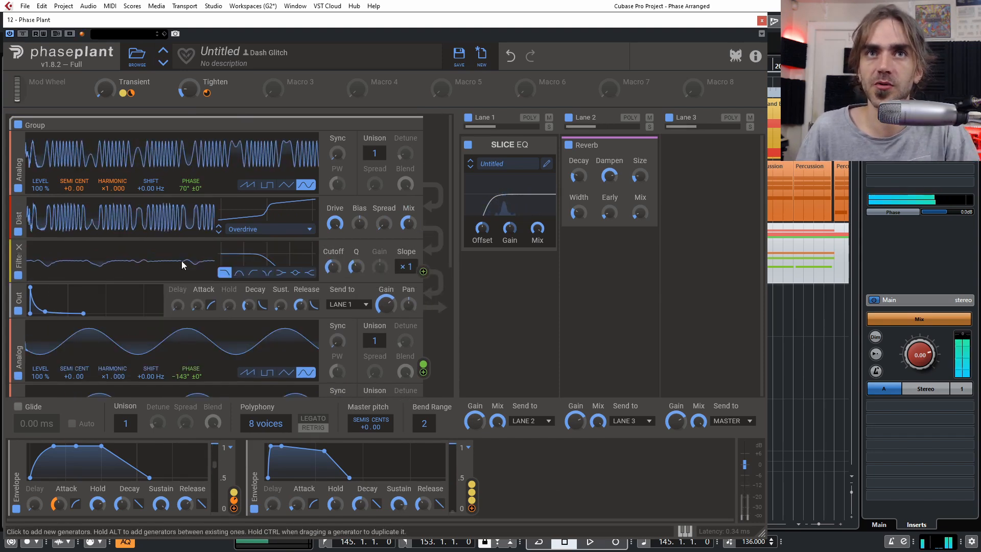
left_click(253, 273)
left_click_drag(356, 267, 356, 214)
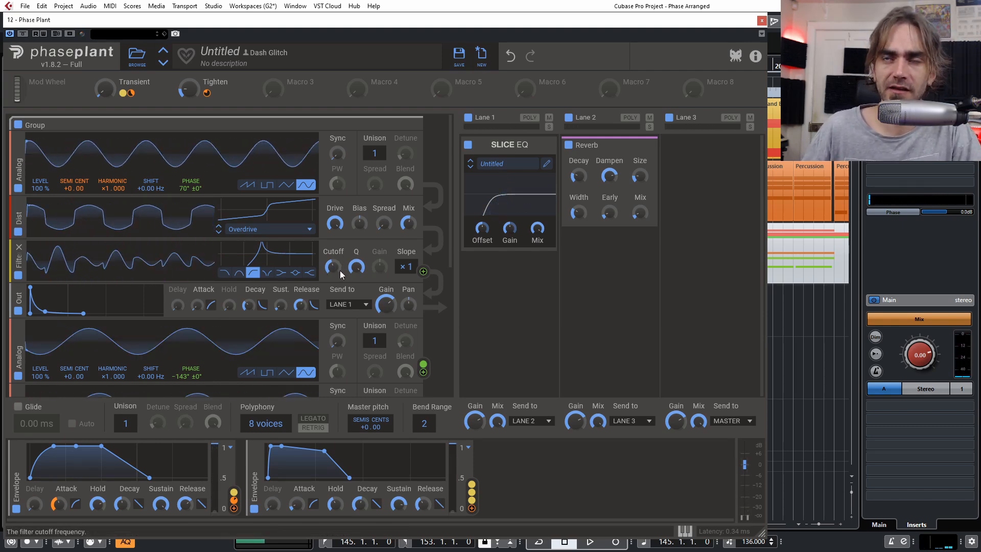
mouse_move(339, 271)
left_mouse_down()
mouse_move(339, 279)
mouse_move(339, 262)
mouse_move(330, 275)
mouse_move(353, 272)
left_mouse_up()
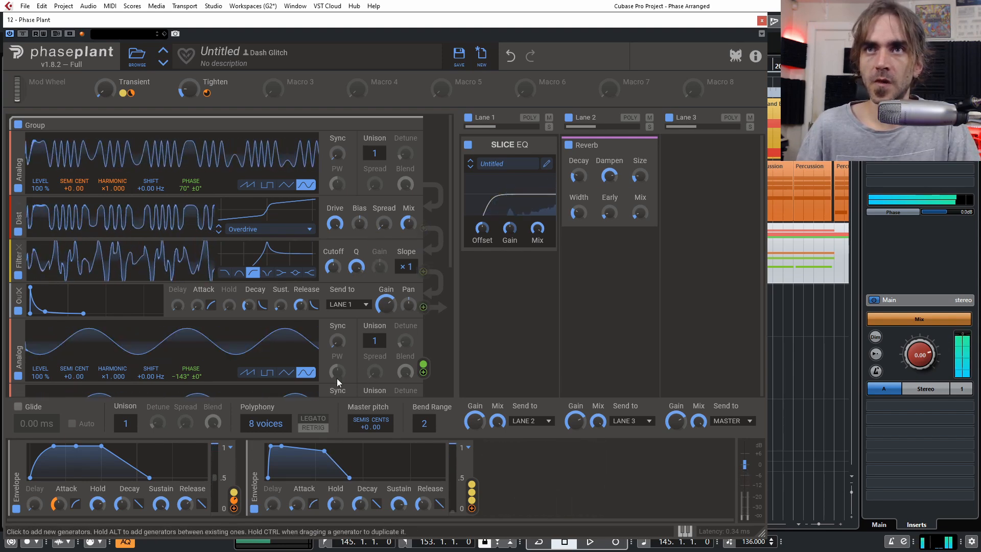
Assign Macro 3 to the Filter's cutoff, test the macro at maximum and bring it back to a low setting
left_click_drag(287, 97, 330, 277)
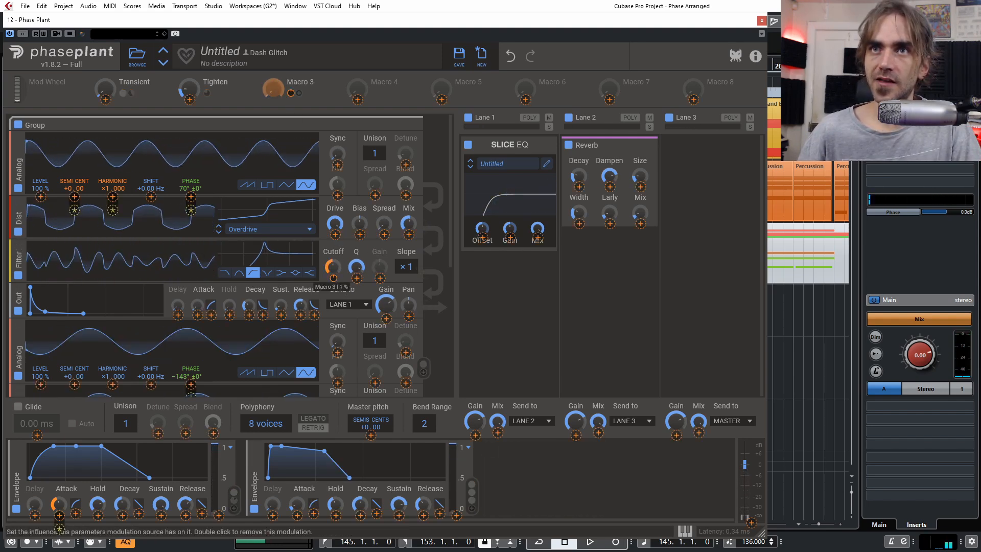
left_click(329, 99)
left_click_drag(274, 89, 274, 29)
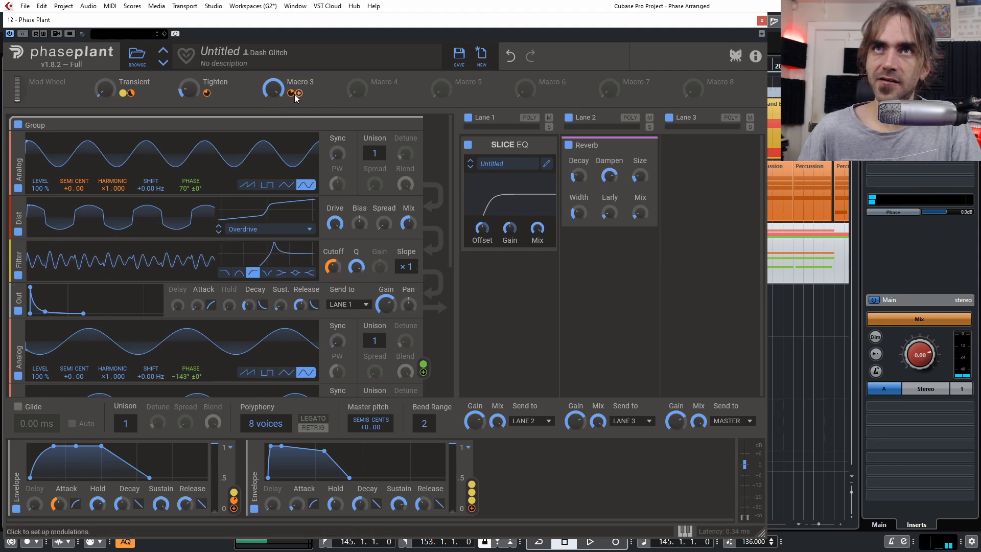
mouse_move(267, 92)
left_mouse_down()
mouse_move(268, 107)
mouse_move(271, 95)
left_mouse_up()
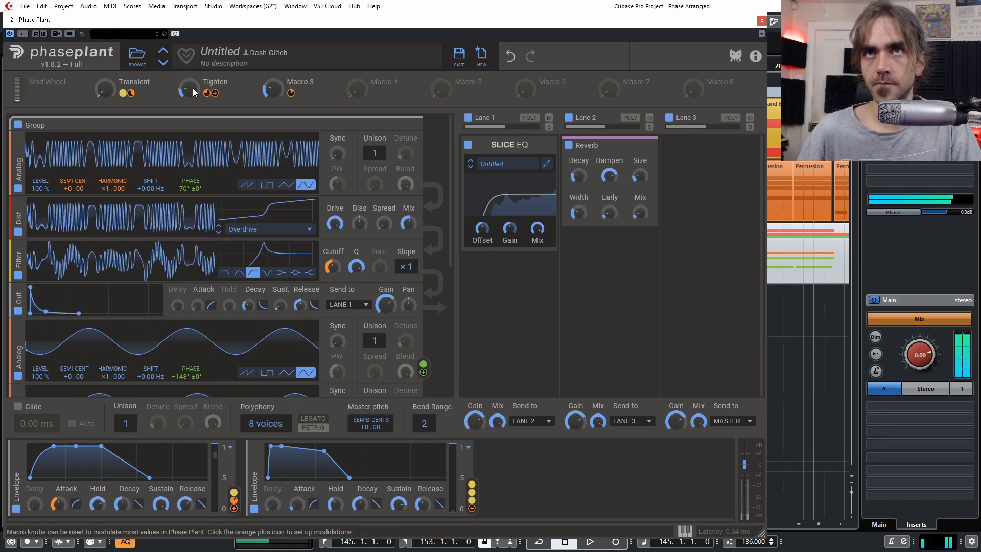
Test the Tighten macro at a high setting and bring it back to a moderate setting
left_click_drag(191, 93, 191, 79)
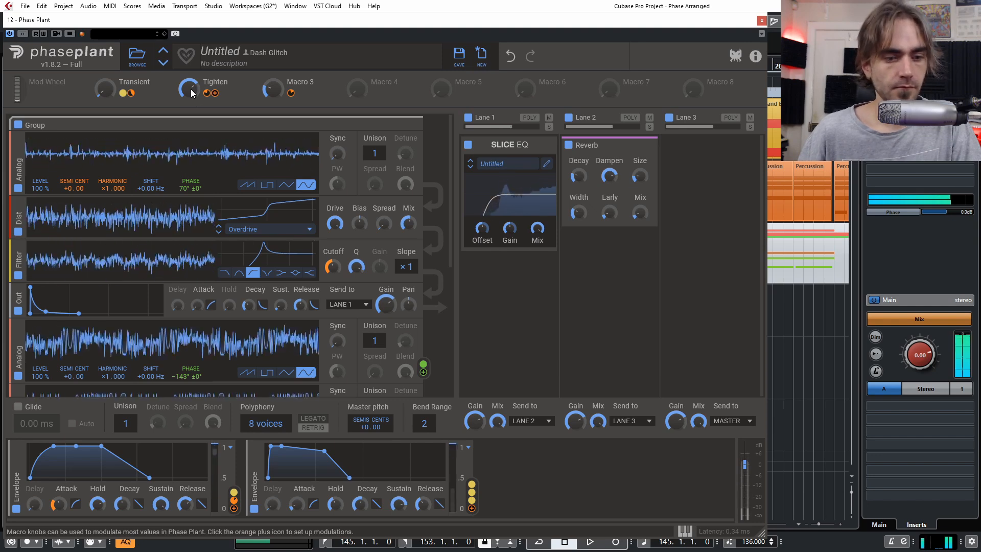
left_click_drag(191, 91, 191, 123)
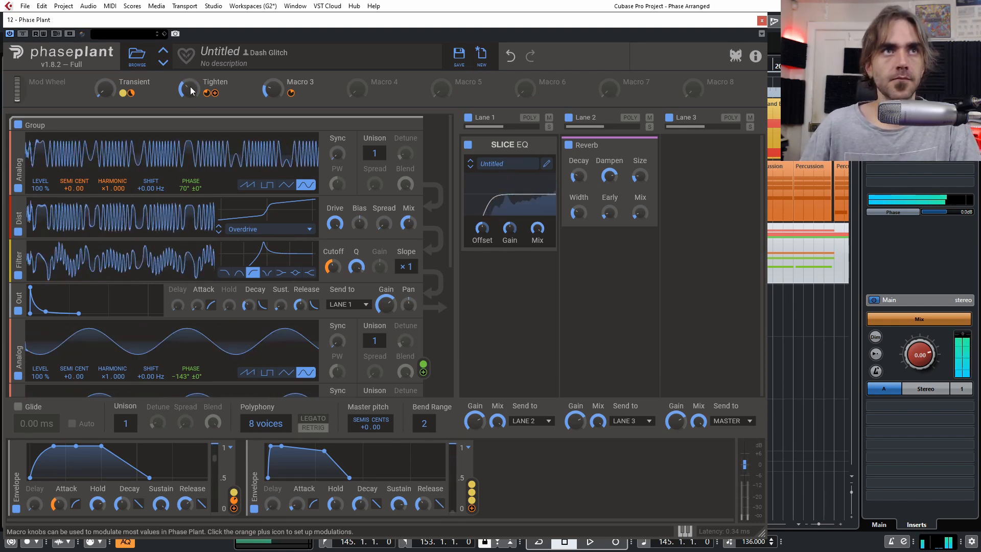
Duplicate the distortion to after the Filter, adjust the copy's drive and mix, and change its type to Saturate
left_click_drag(17, 231, 33, 308)
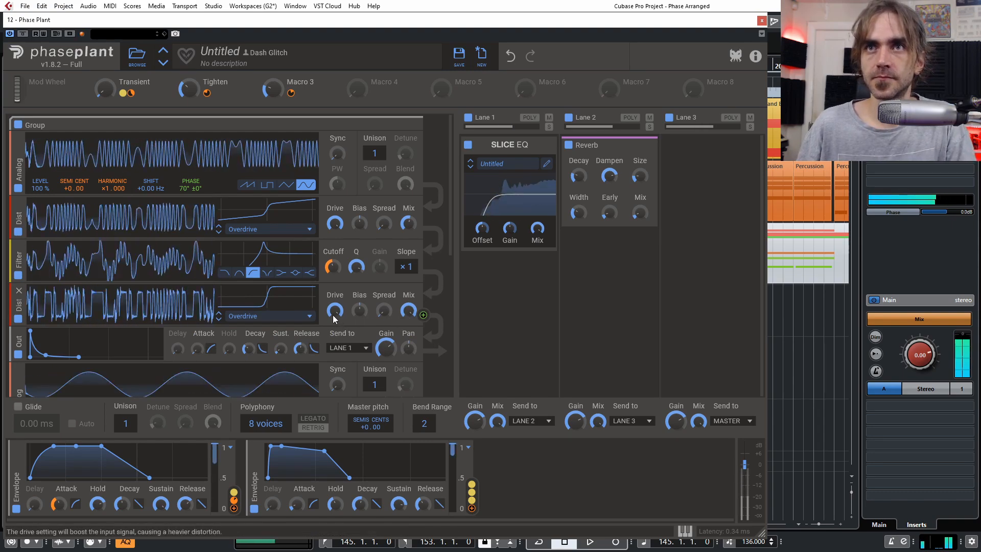
left_click_drag(334, 310, 335, 357)
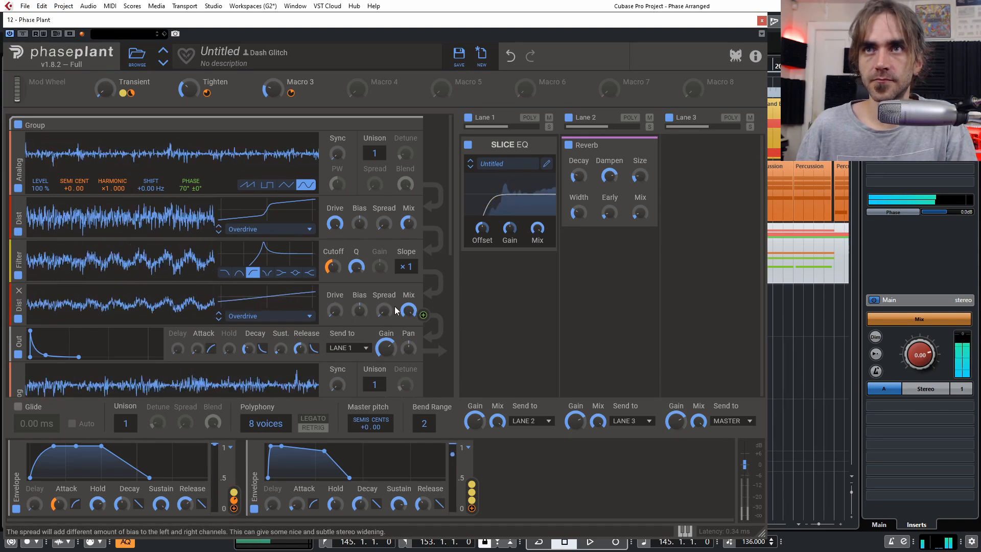
left_click_drag(408, 310, 408, 342)
left_click_drag(334, 310, 334, 256)
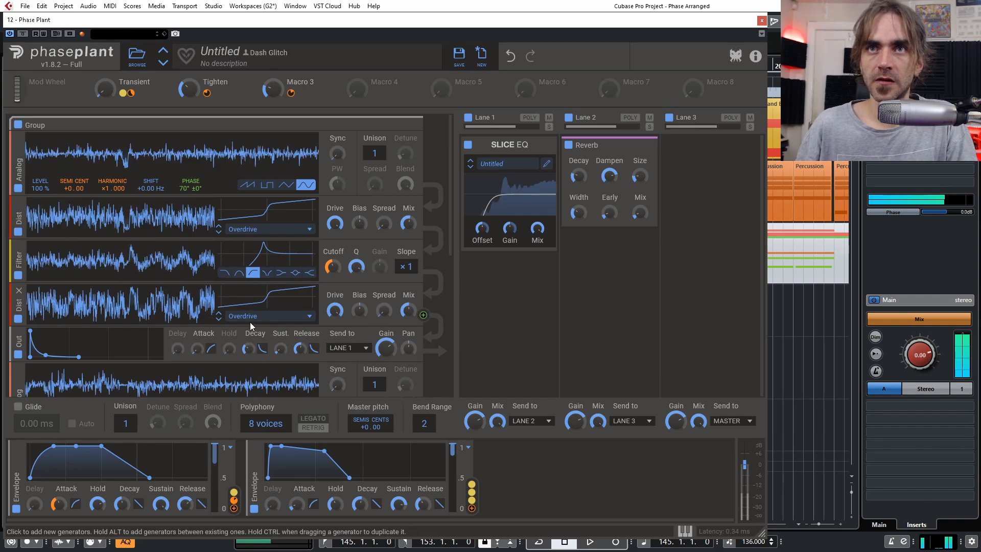
left_click(250, 319)
left_click(259, 333)
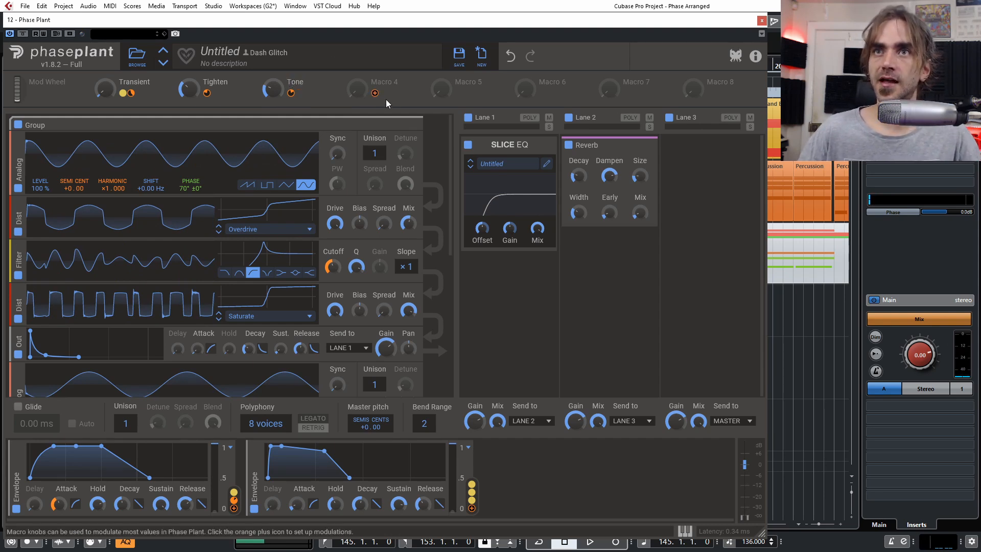
Lower the Saturate distortion's mix to near zero and assign Macro 4, named Saturation, to control it
left_click_drag(412, 308, 411, 353)
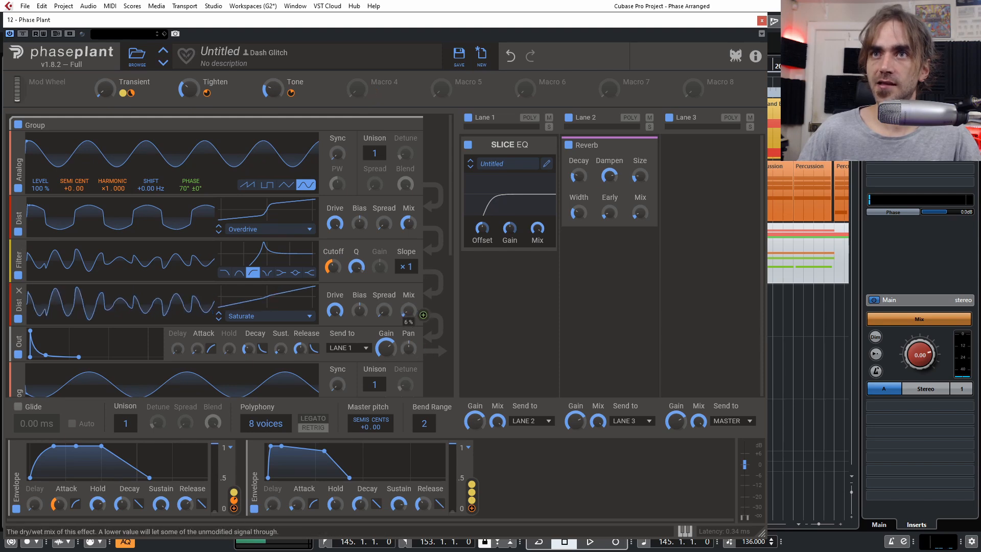
left_click_drag(375, 93, 408, 323)
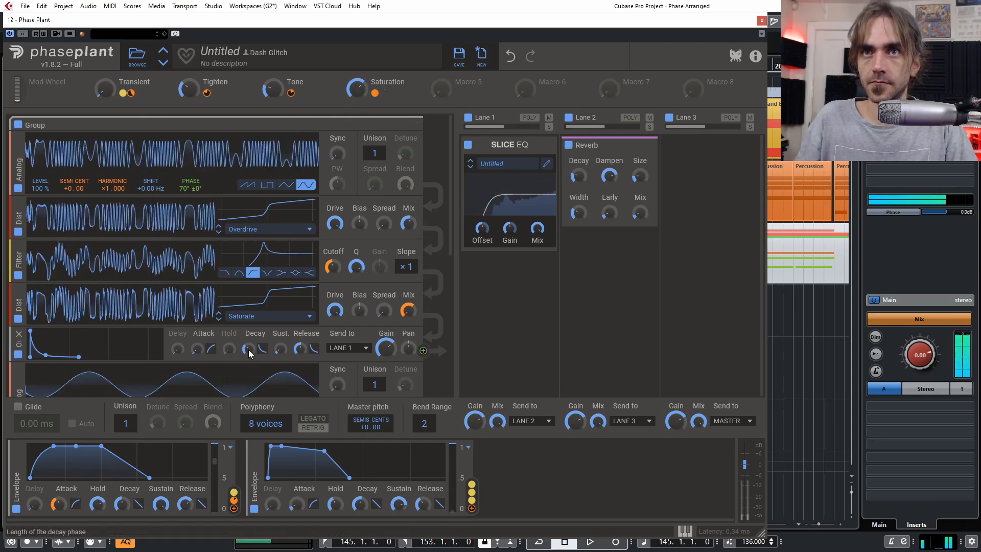
Try longer decay times on the output envelope and shorten its decay to 38.9 ms
left_click_drag(249, 349, 249, 335)
left_click_drag(249, 334, 248, 331)
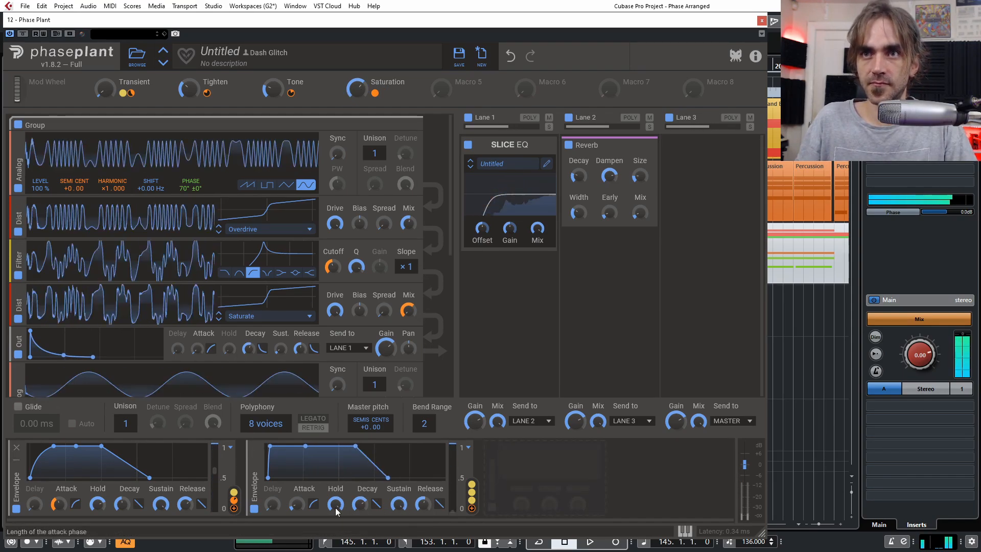
left_click_drag(250, 347, 250, 352)
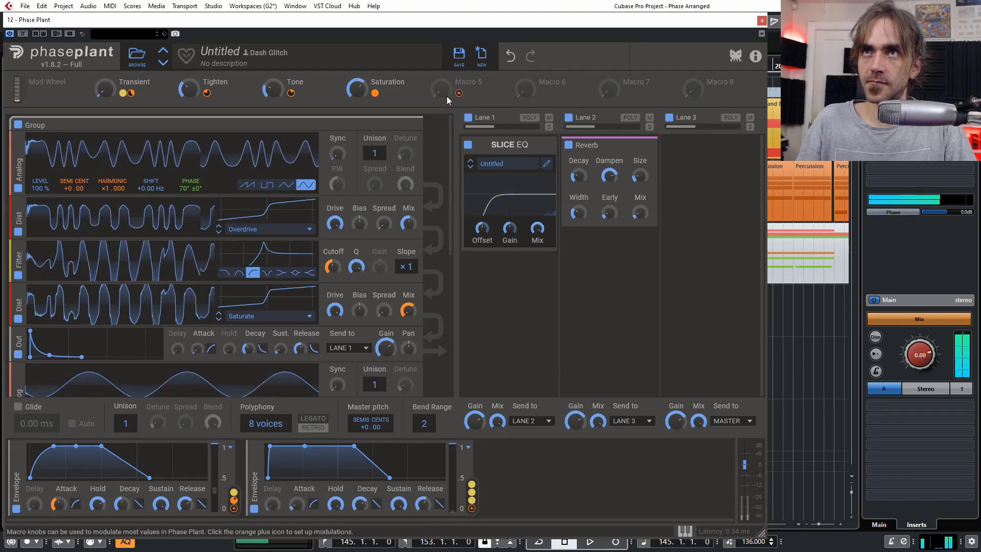
left_click_drag(248, 348, 281, 357)
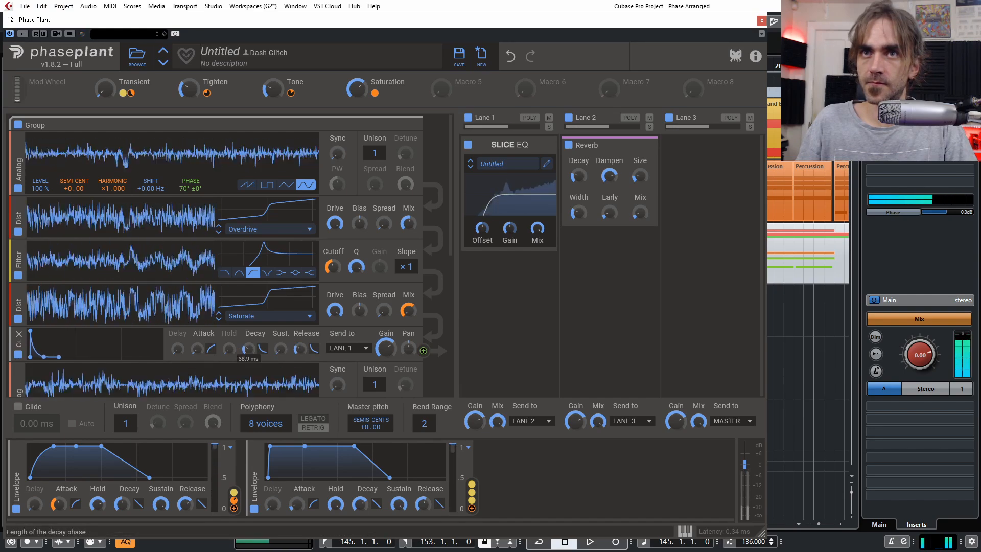
Assign Macro 5 to the output envelope's decay, sustain and release
left_click_drag(459, 93, 281, 358)
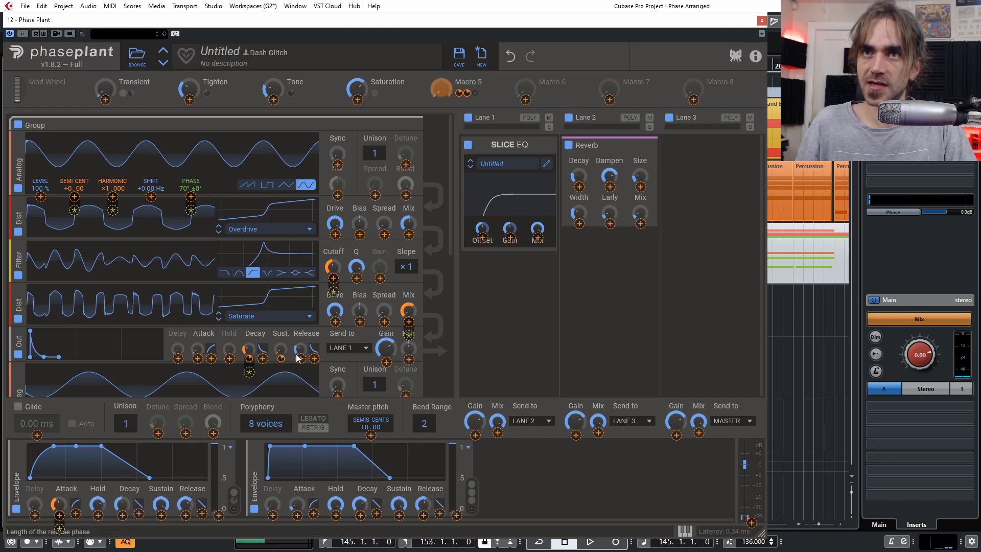
left_click(307, 333)
left_click(475, 93)
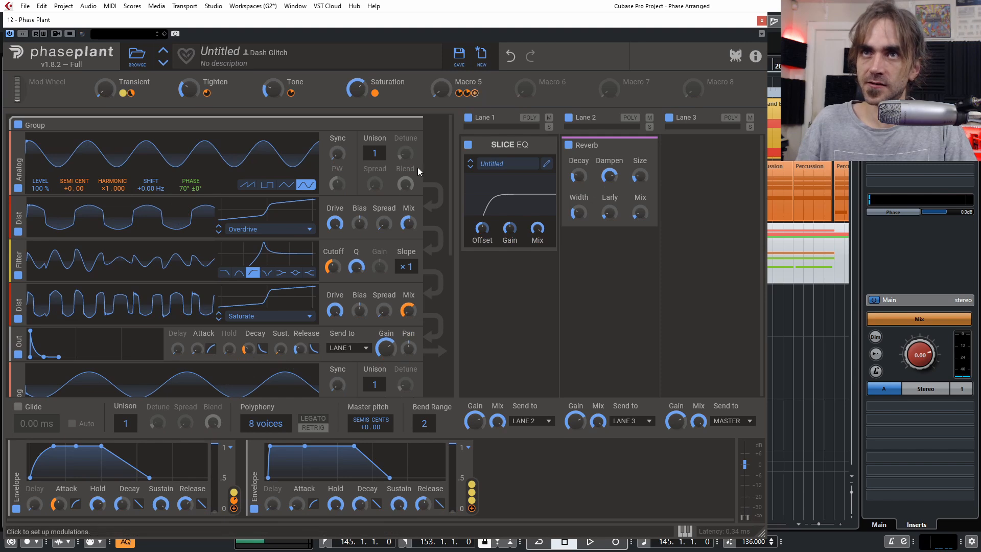
left_click_drag(301, 359, 301, 364)
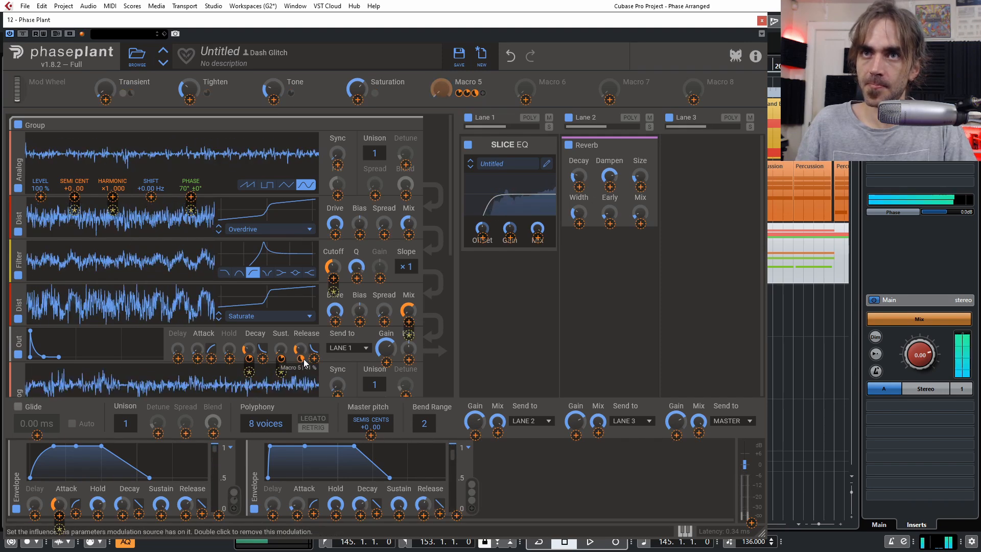
left_click(468, 320)
Turn up Macro 5 to test the longer envelope and rename the macro Decay
left_click_drag(448, 88, 467, 86)
left_click(467, 86)
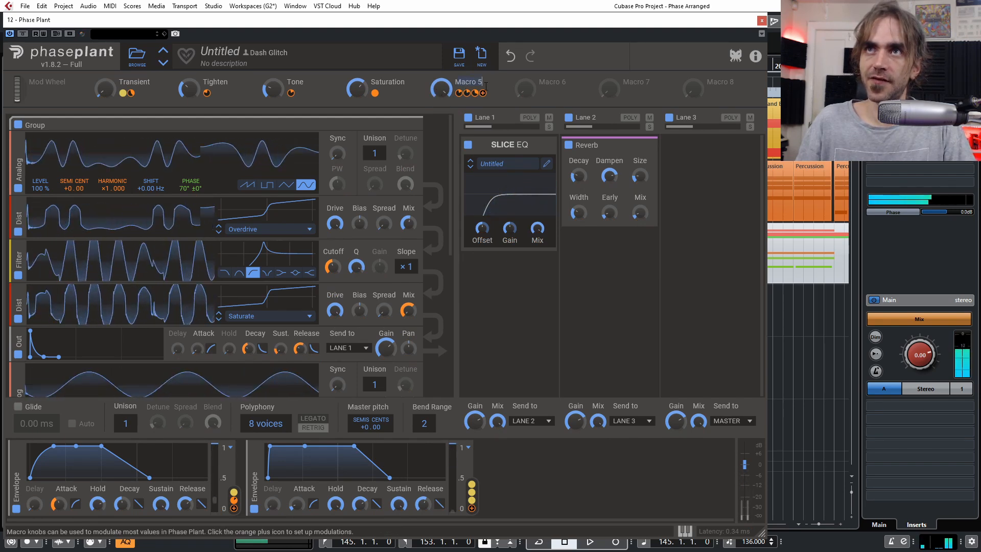
type("Decay")
key("Return")
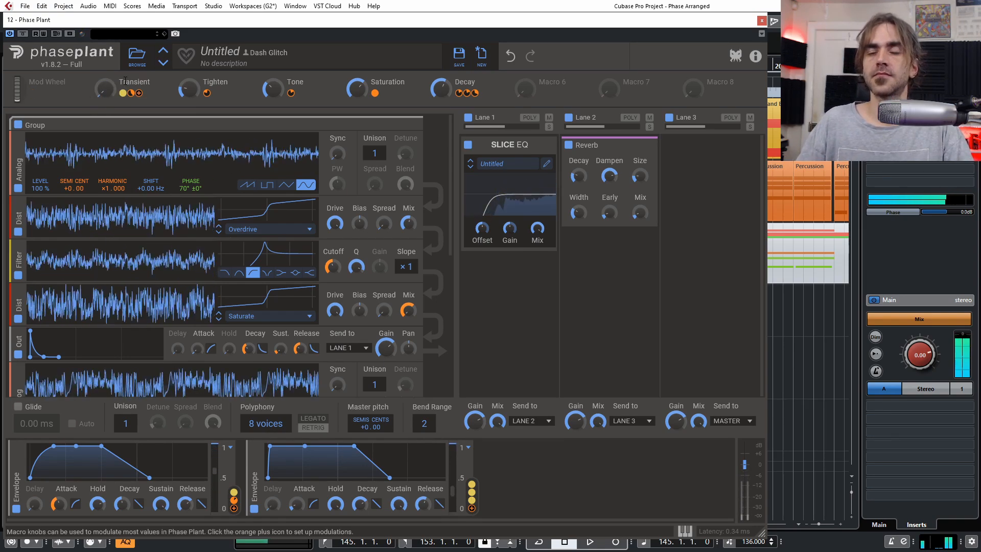
Open the preset save dialog and dismiss it without saving
left_click(459, 56)
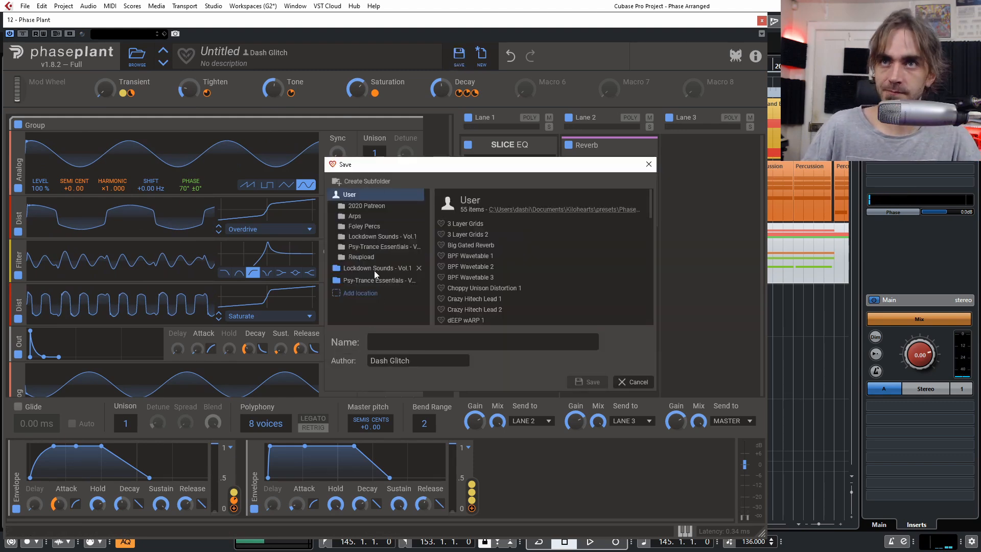
key("Escape")
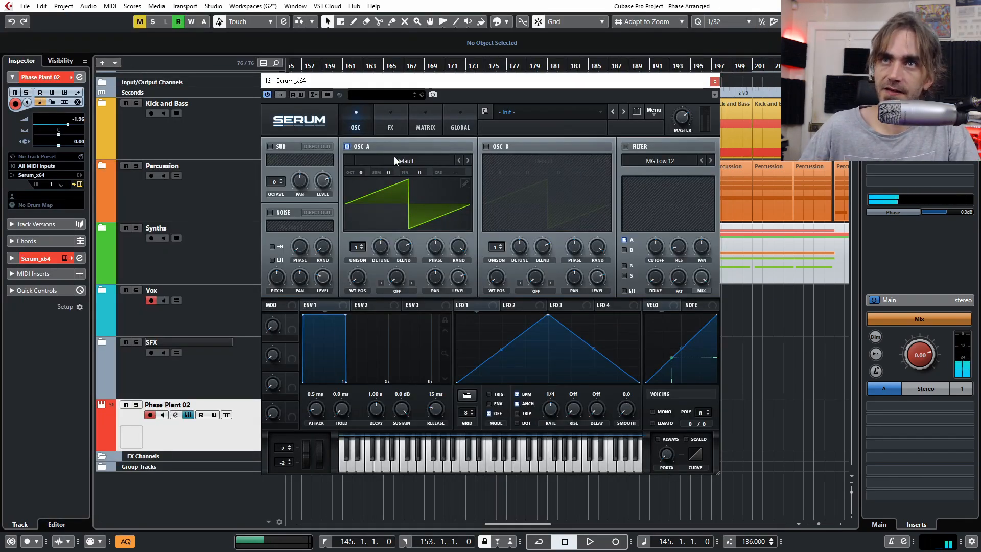
In Serum, load the Analog wavetable Basic Shapes into OSC A and an enabled OSC B
left_click(394, 157)
mouse_move(391, 173)
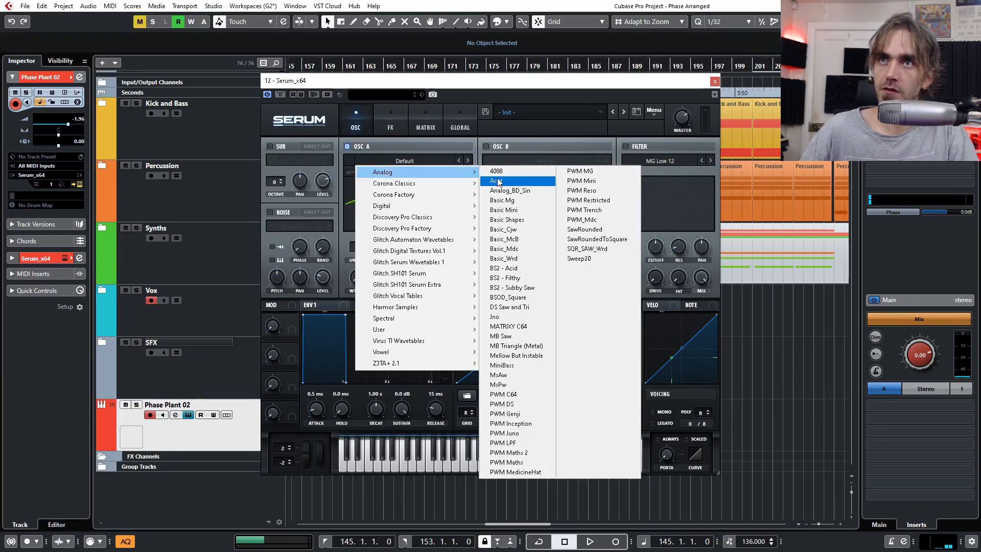
left_click(508, 219)
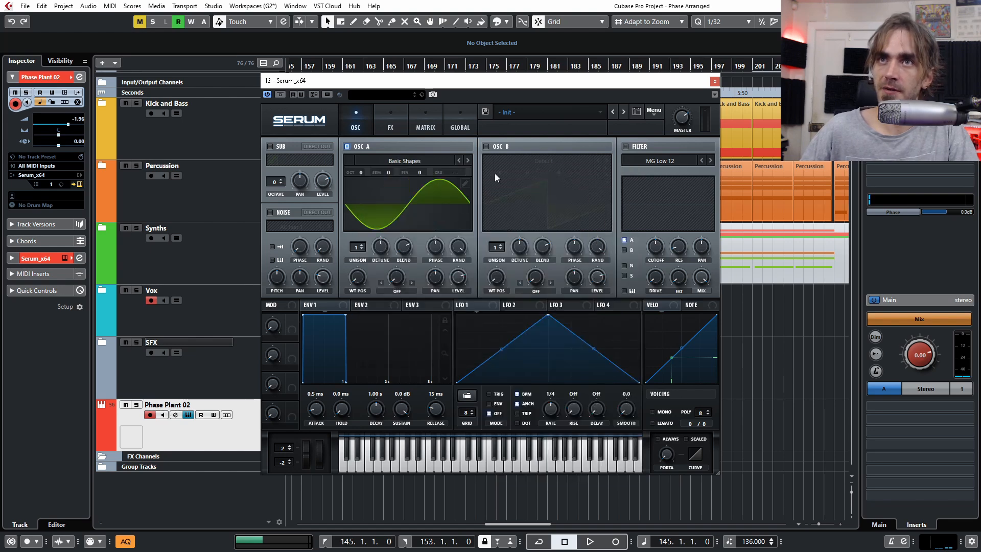
left_click(543, 161)
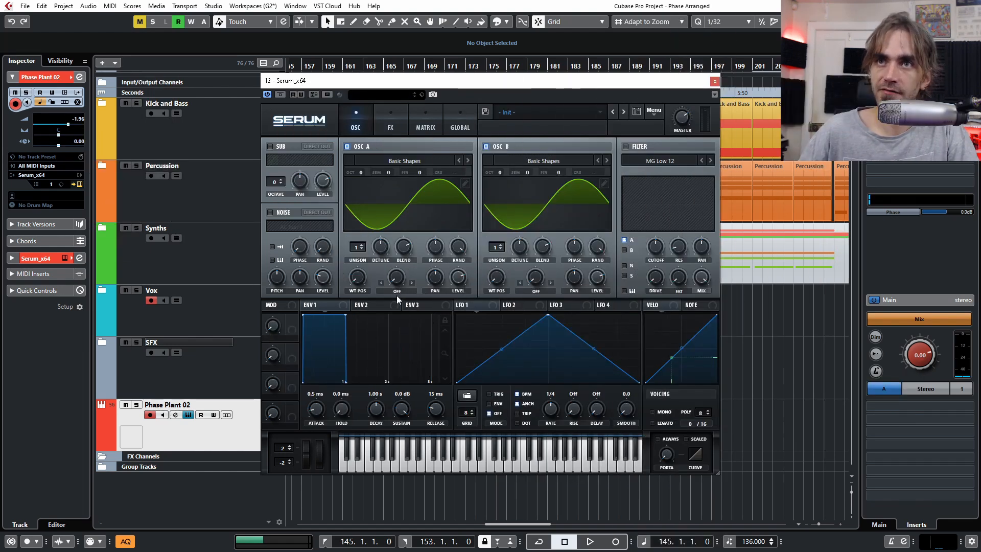
Set OSC A's warp mode to FM (From B), silence OSC B's level at 0 %, and raise the warp amount
left_click(396, 292)
left_click(401, 244)
left_click_drag(399, 286, 409, 235)
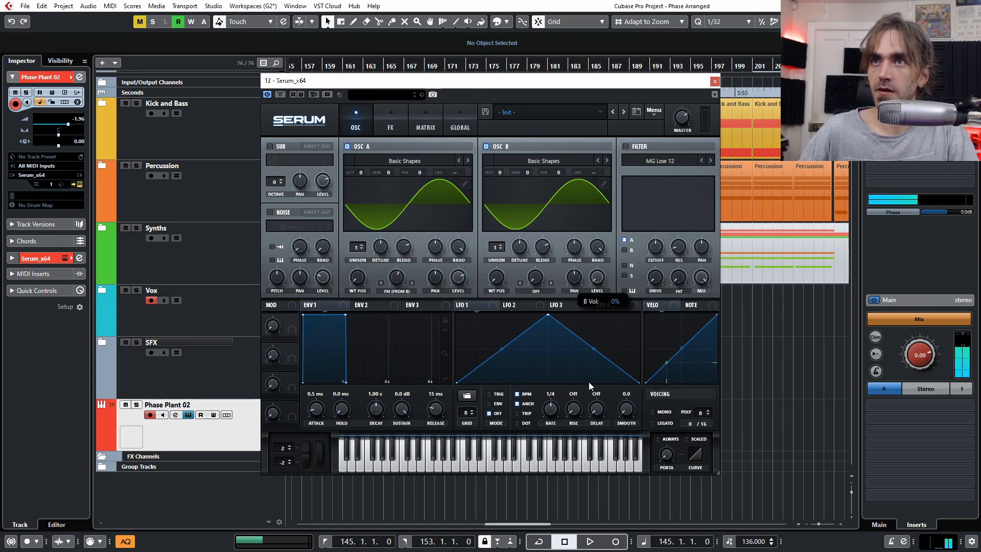
left_click_drag(398, 280, 405, 250)
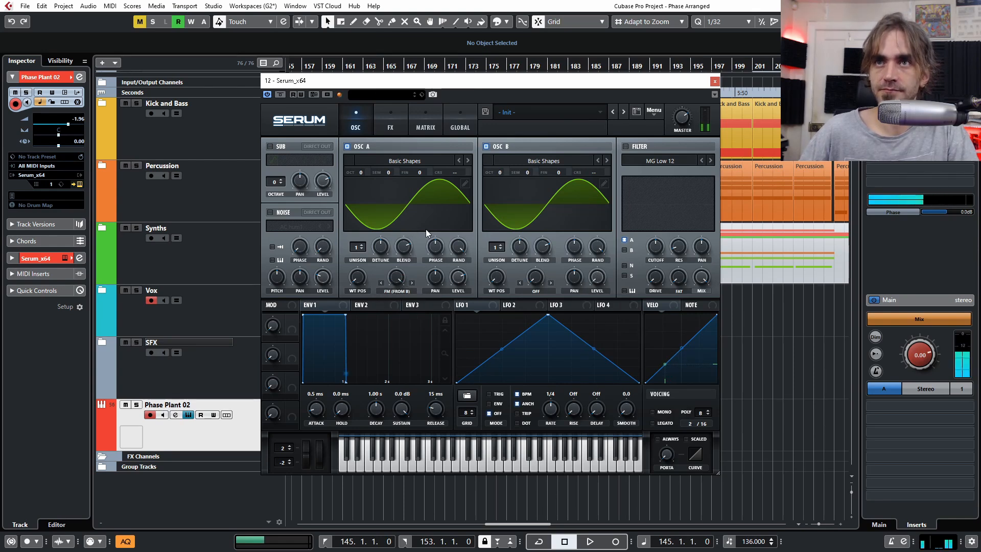
Resample the FM sound into the oscillator wavetables and reload Basic Shapes in OSC B
left_click(650, 111)
left_click(709, 296)
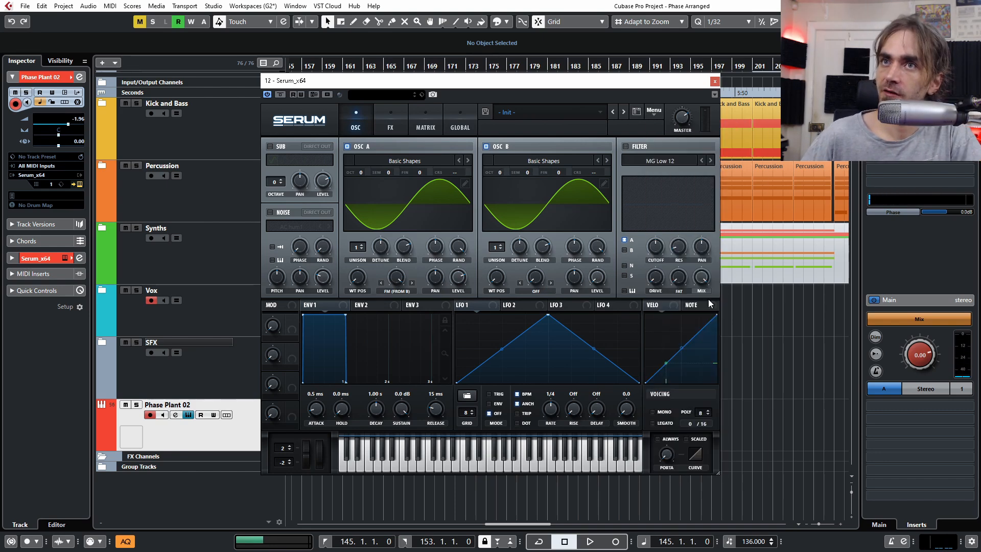
left_click(536, 161)
mouse_move(527, 172)
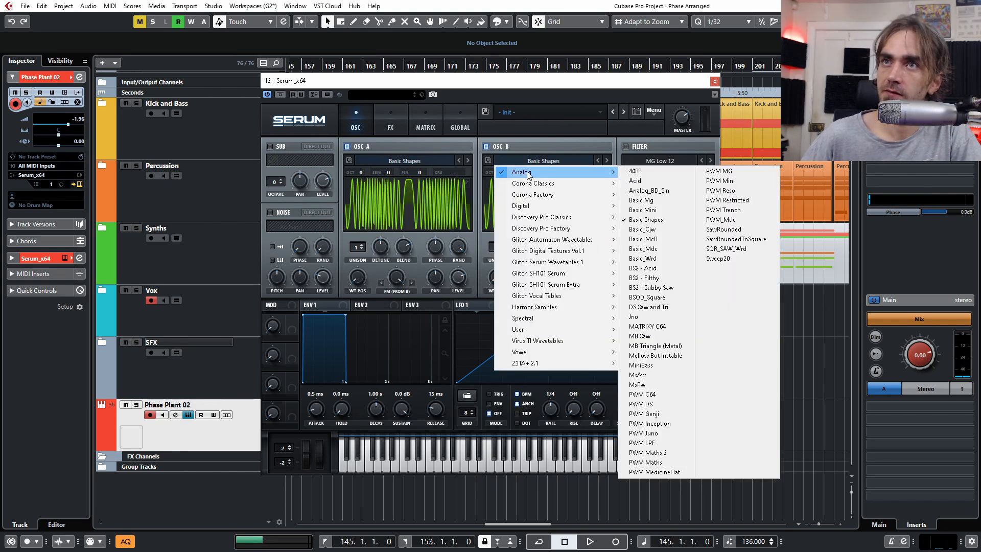
left_click(652, 220)
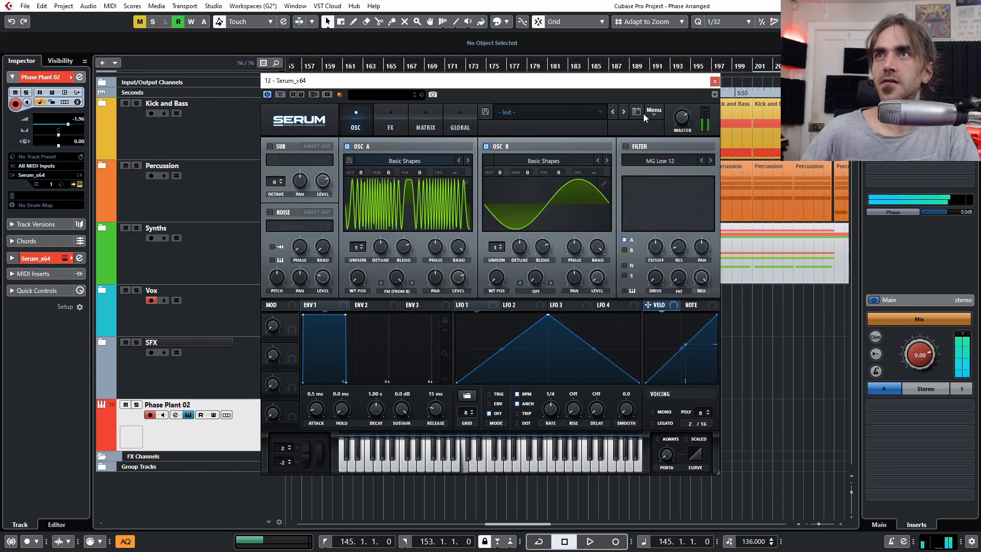
Resample the FM-warped sound a second time and restore Basic Shapes in OSC B with its octave at +1
left_click(666, 112)
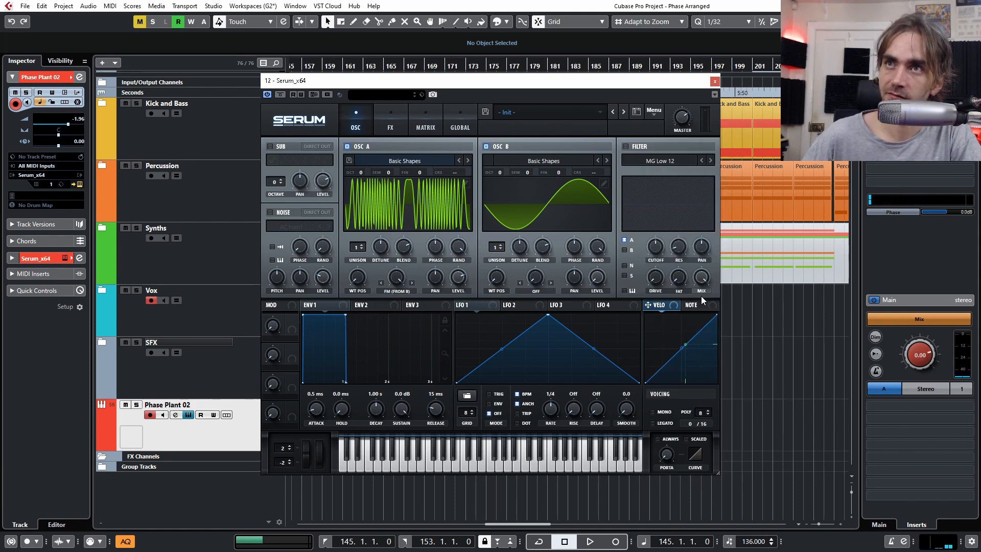
left_click(702, 296)
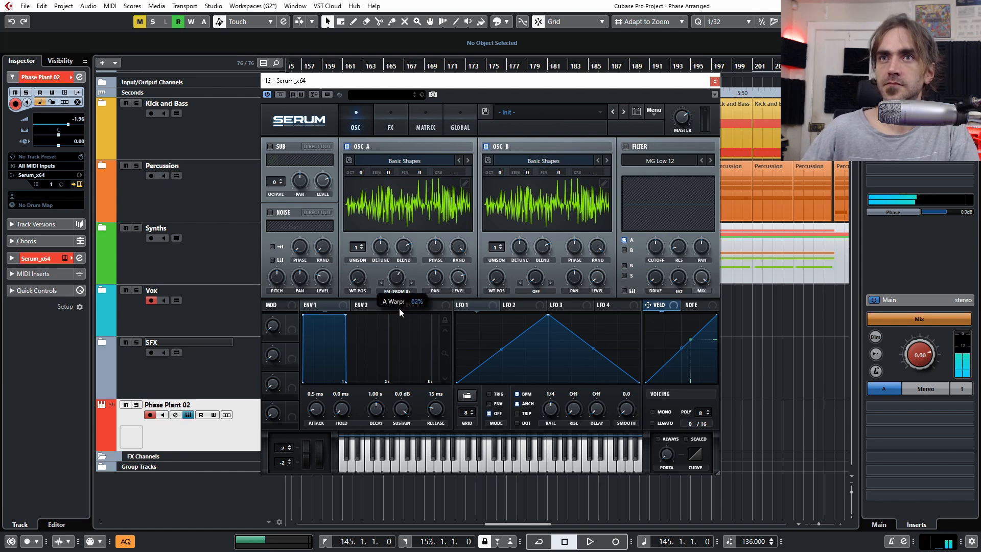
left_click(529, 161)
mouse_move(527, 173)
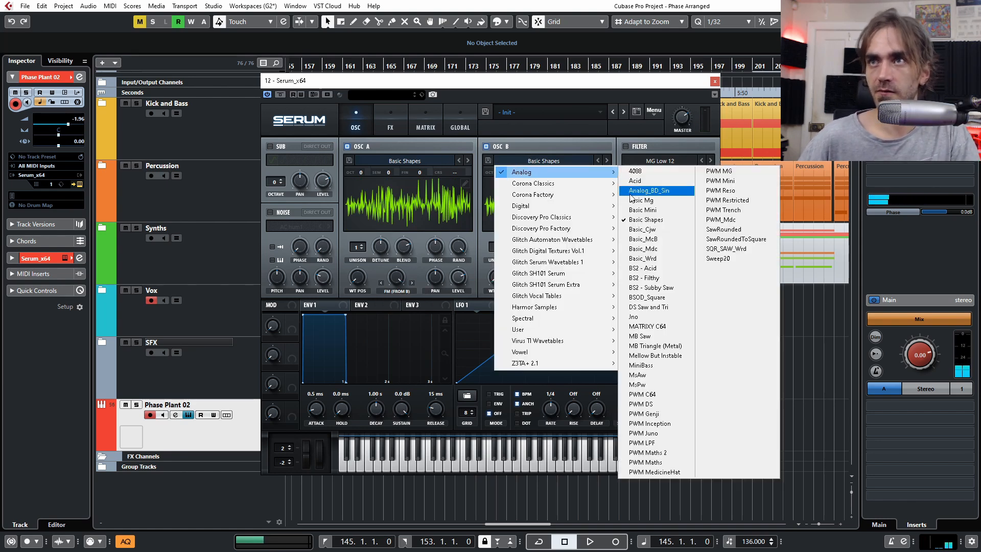
left_click(657, 225)
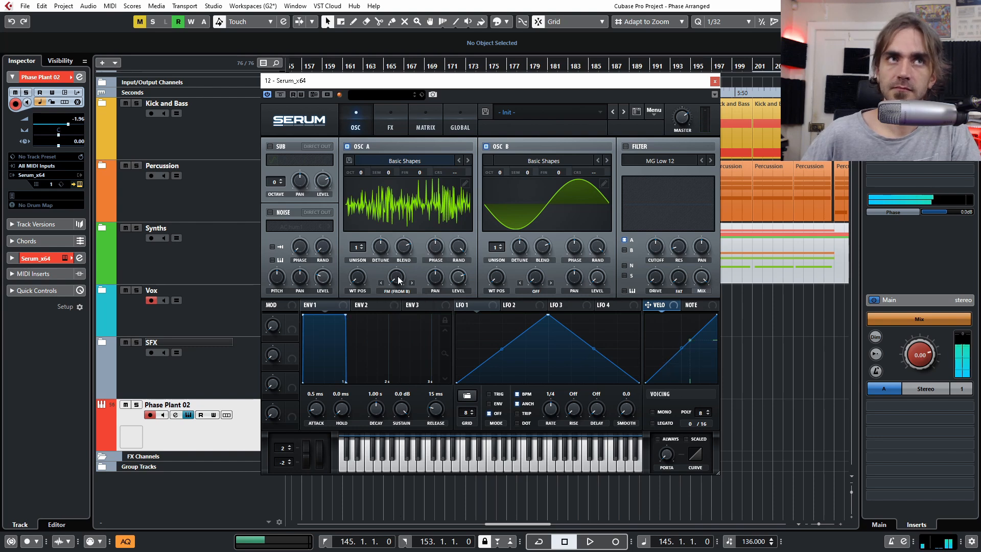
mouse_move(398, 280)
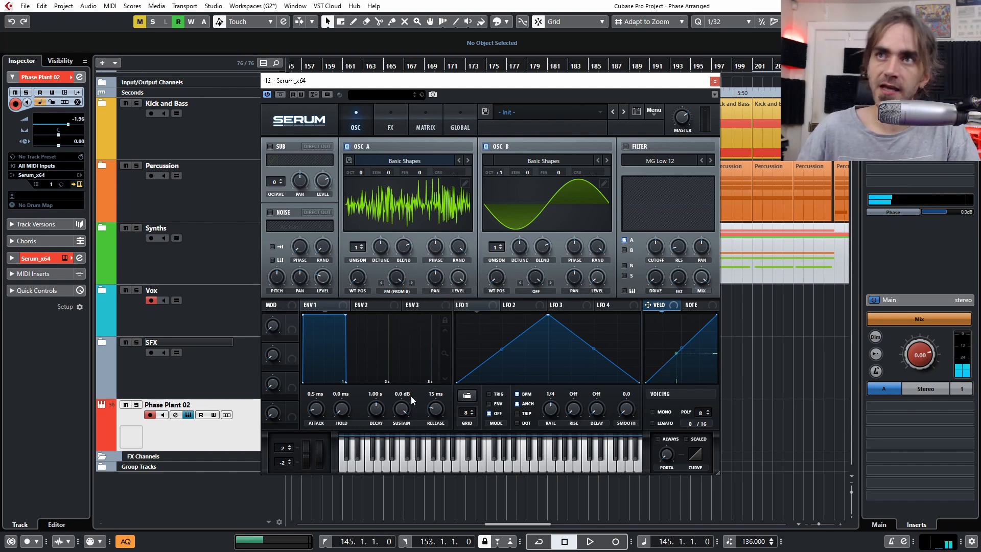
Modulate OSC B's level with Envelope 2, setting the envelope's sustain to 0 % and decay to 230 ms
left_click(370, 306)
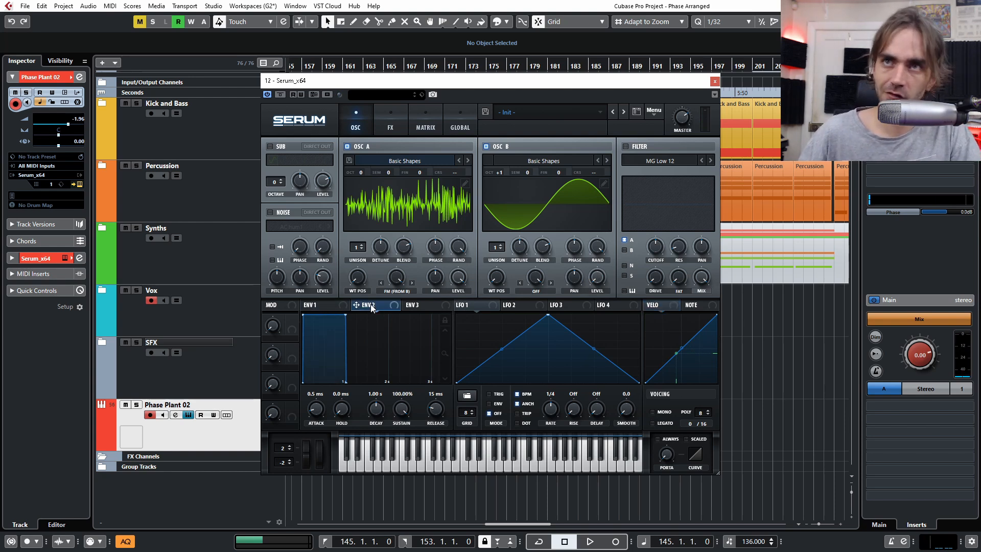
left_click_drag(597, 277, 594, 275)
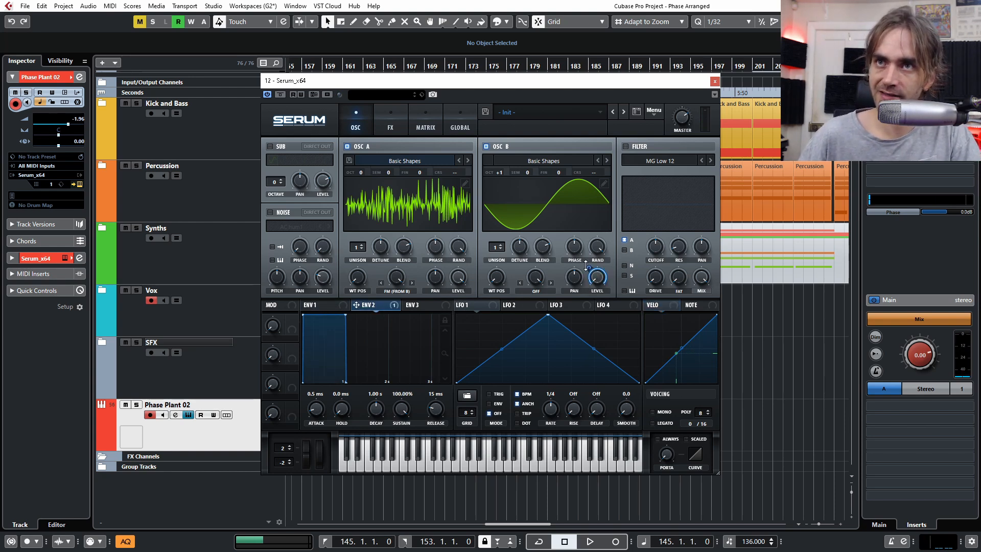
left_click_drag(399, 410, 375, 420)
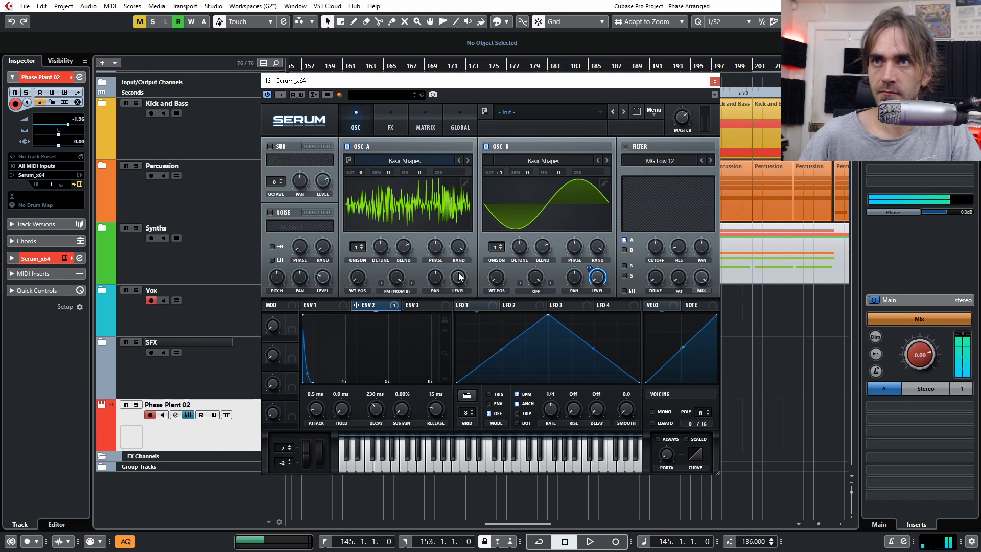
Shape Envelope 1 with a sustain of -27.8 dB and a release of 546 ms
left_click(332, 306)
left_click_drag(401, 408, 437, 419)
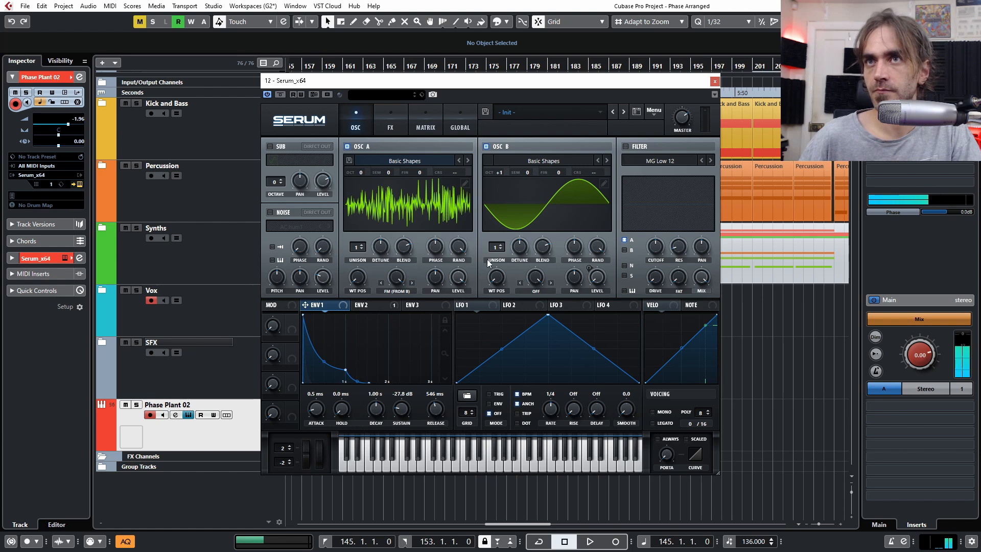
Modulate OSC B's coarse pitch with Envelope 3 and check the assignment in the modulation matrix
left_click(358, 305)
left_click(415, 305)
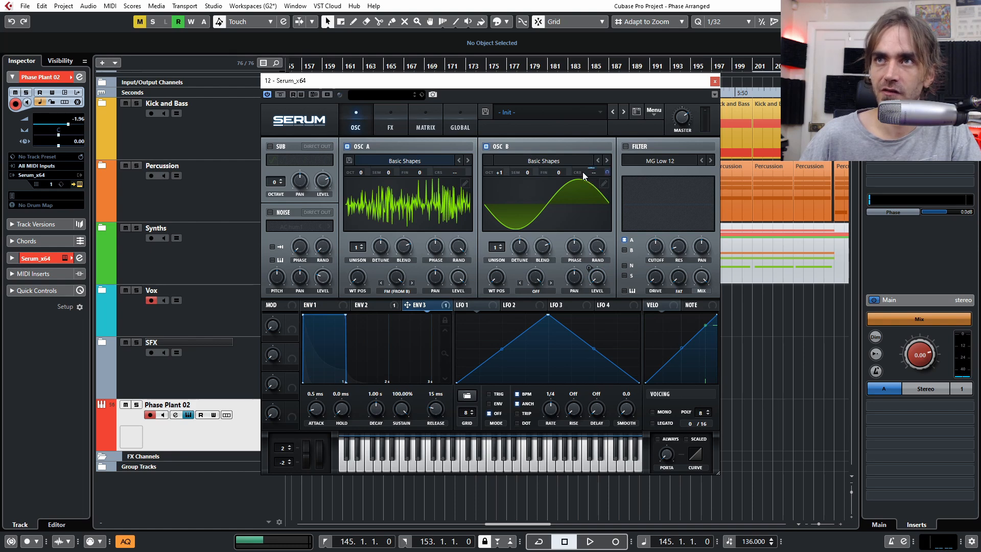
left_click(423, 118)
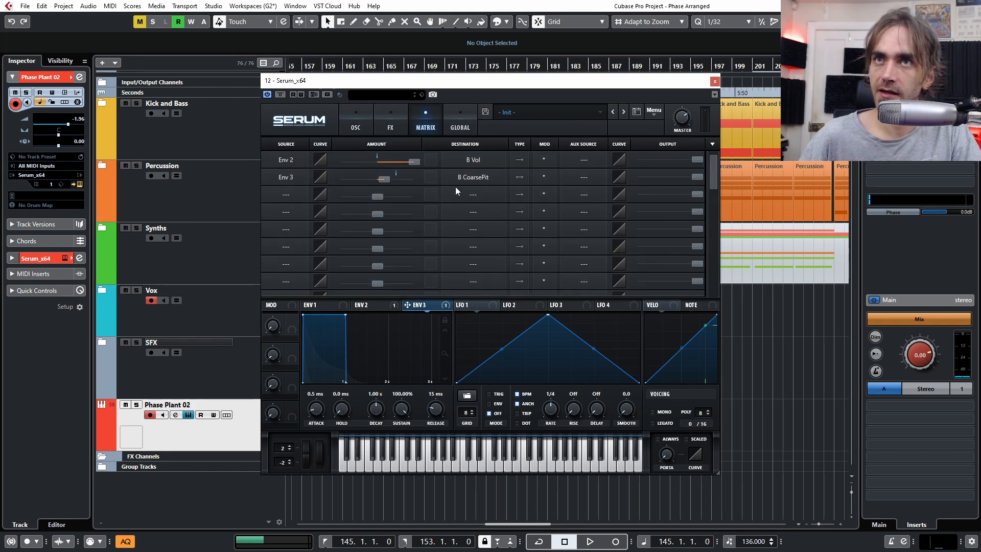
left_click(356, 121)
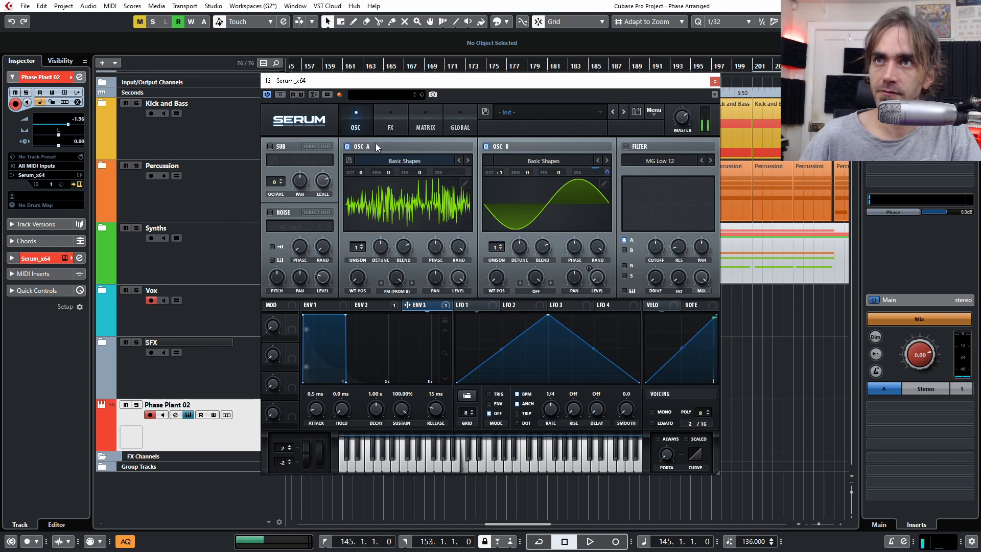
Shape Envelope 3 with a sustain of 0 % and a decay of 1.1 ms
left_click_drag(402, 408, 372, 427)
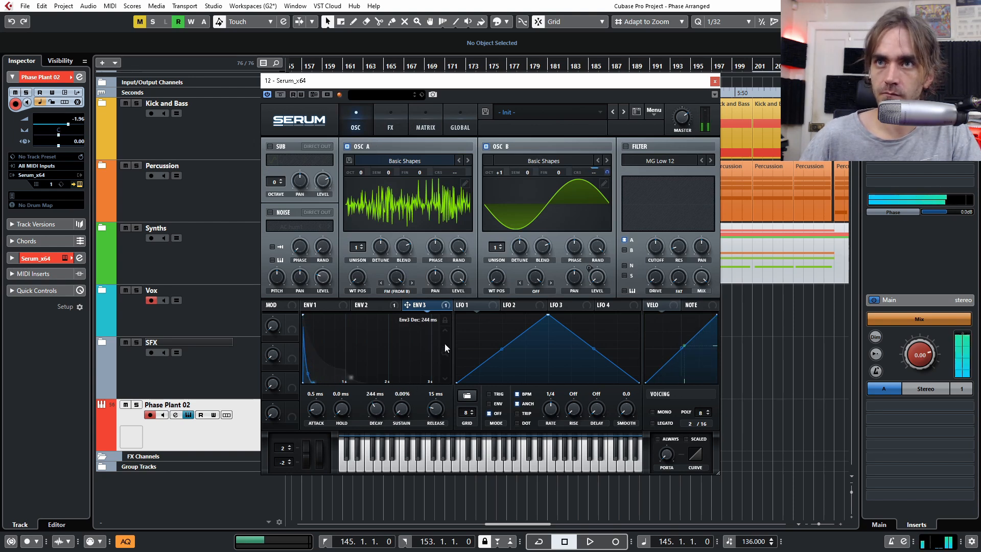
left_click_drag(450, 363, 448, 337)
left_click_drag(384, 414, 370, 429)
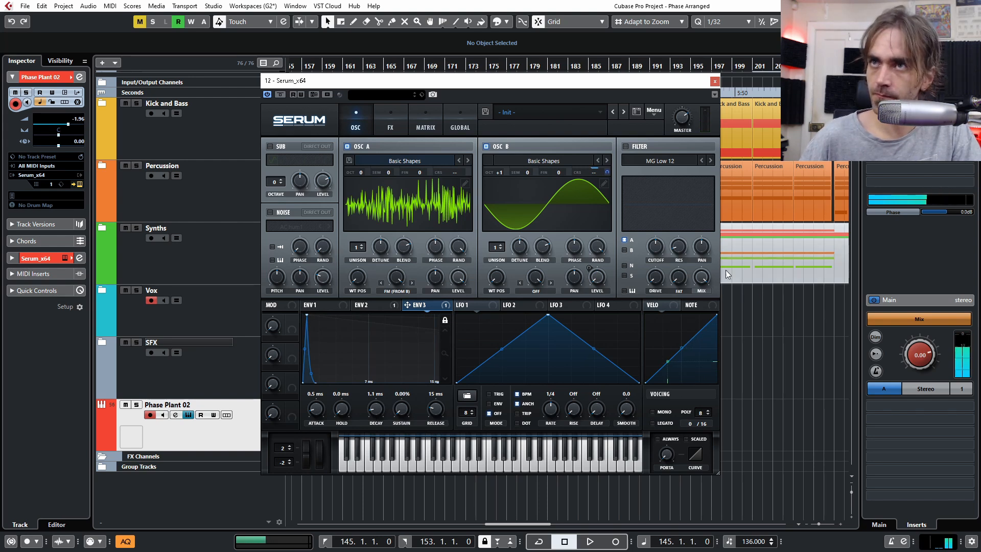
Enable the Reverb effect and save the preset as "FM Percussion Basic Serum"
left_click(390, 122)
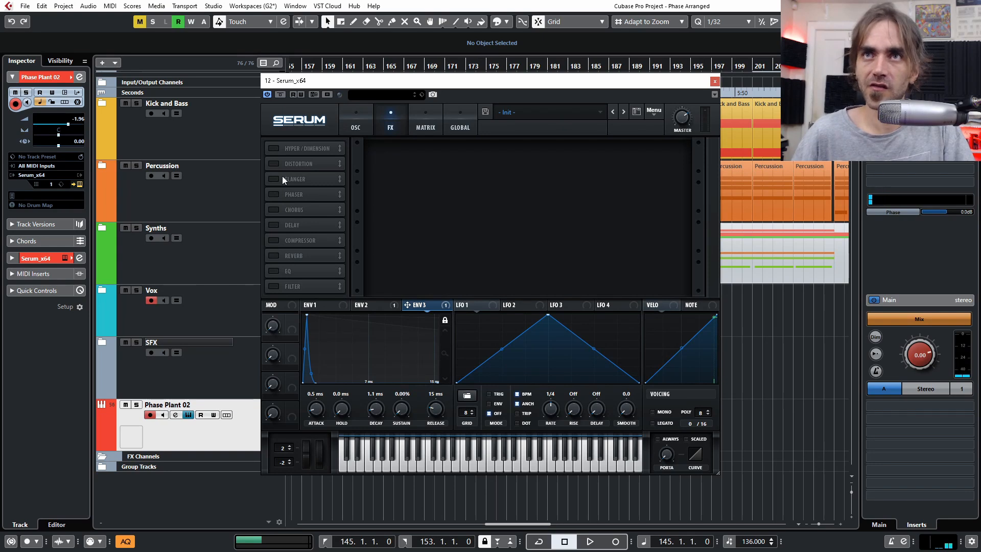
left_click(274, 258)
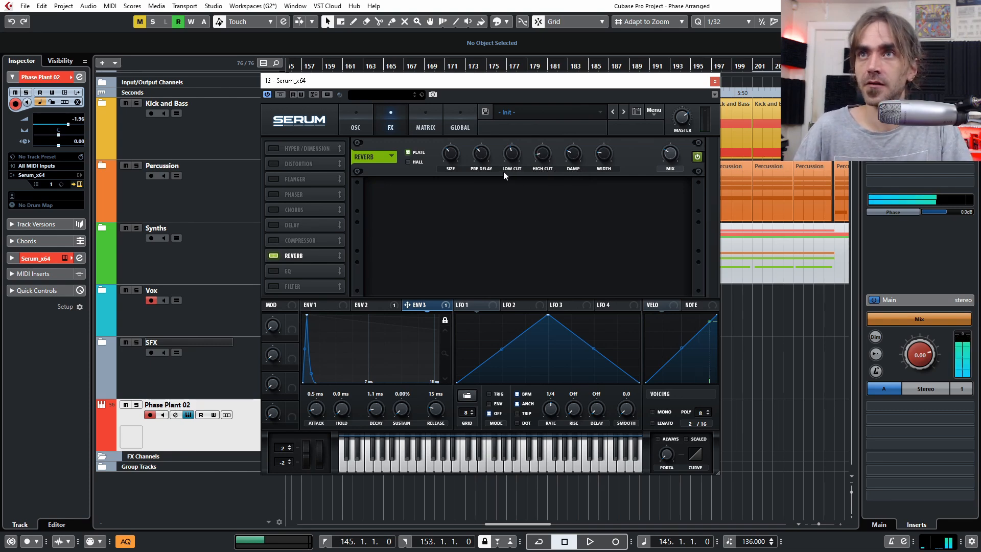
left_click(485, 112)
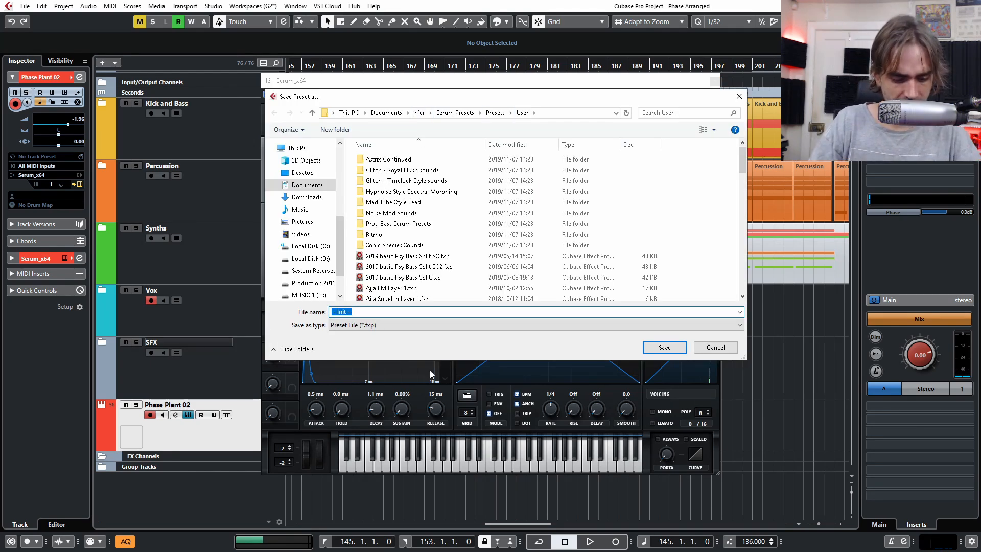
type("FM p")
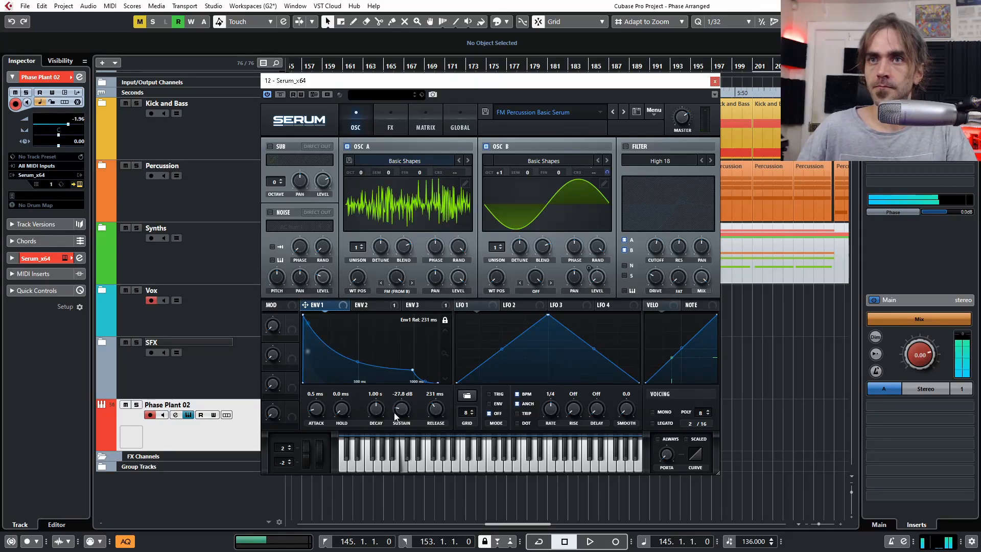
Set Envelope 1's decay to 150 ms, sustain to -32.6 dB and release to 48 ms, and adjust the reverb with a 16 % mix
mouse_move(396, 416)
left_mouse_down()
mouse_move(437, 417)
mouse_move(380, 425)
left_mouse_up()
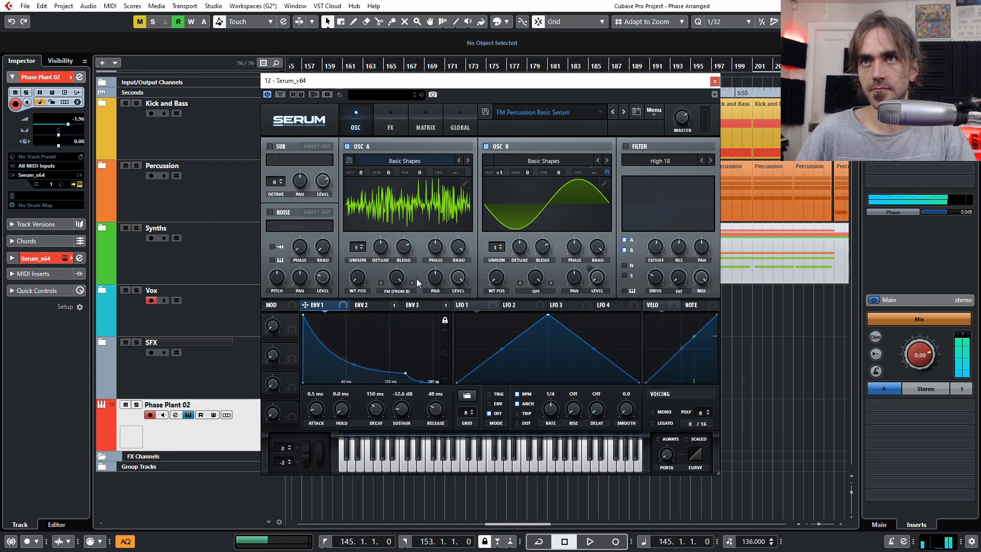
left_click(430, 127)
left_click(392, 128)
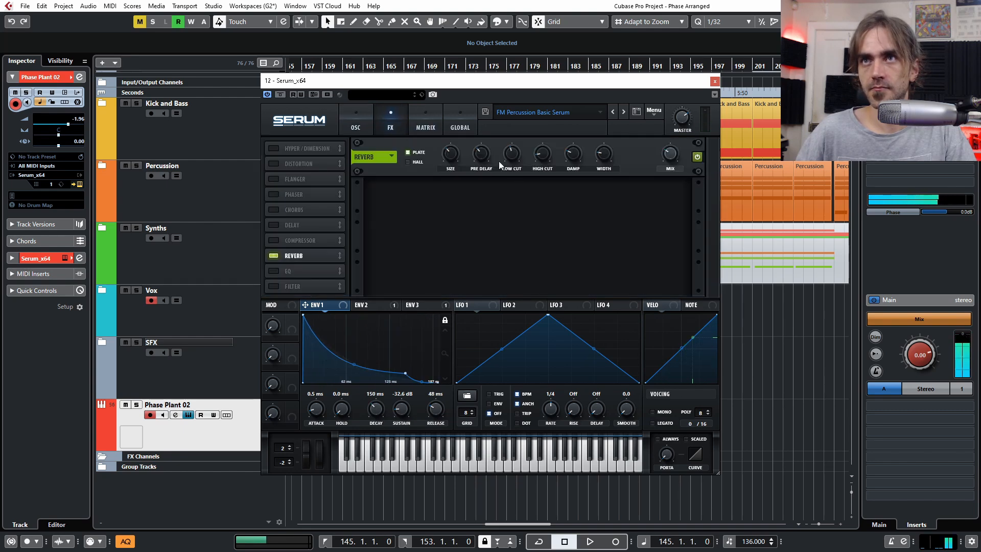
left_click_drag(452, 154, 453, 163)
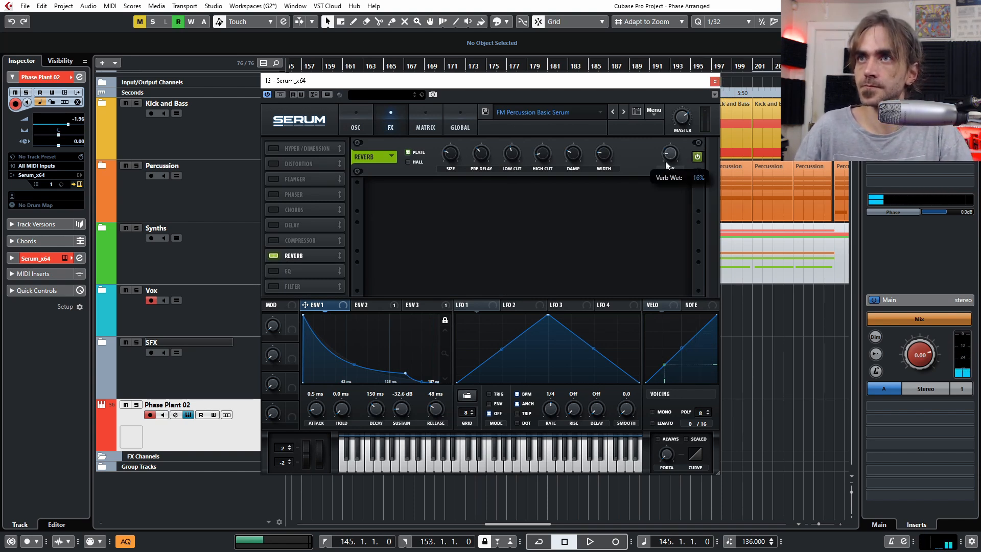
Set Envelope 1's sustain to -24.1 dB and release to 424 ms, and save the preset again as "FM Percussion Basic Serum"
left_click(356, 122)
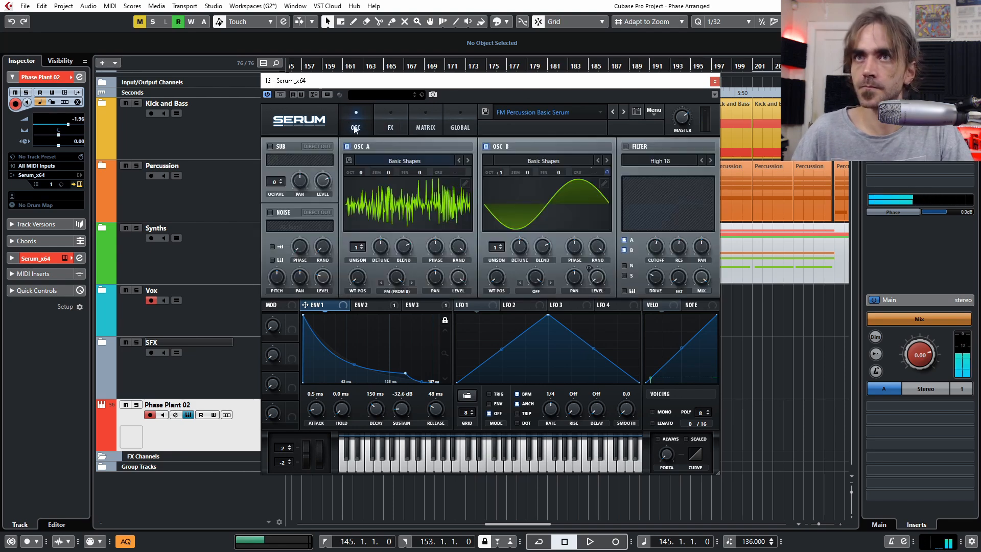
mouse_move(433, 410)
left_mouse_down()
mouse_move(400, 401)
mouse_move(438, 405)
left_mouse_up()
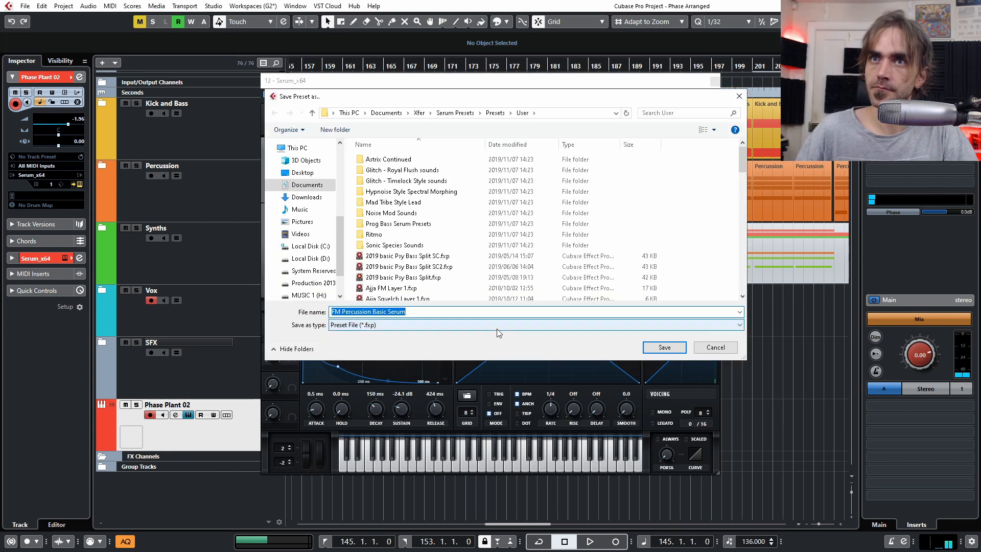
left_click(658, 341)
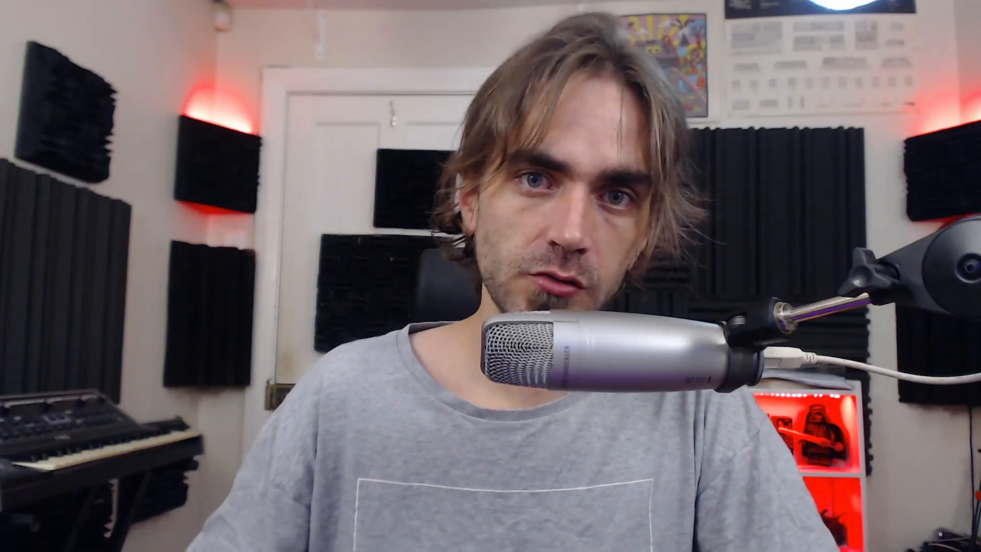